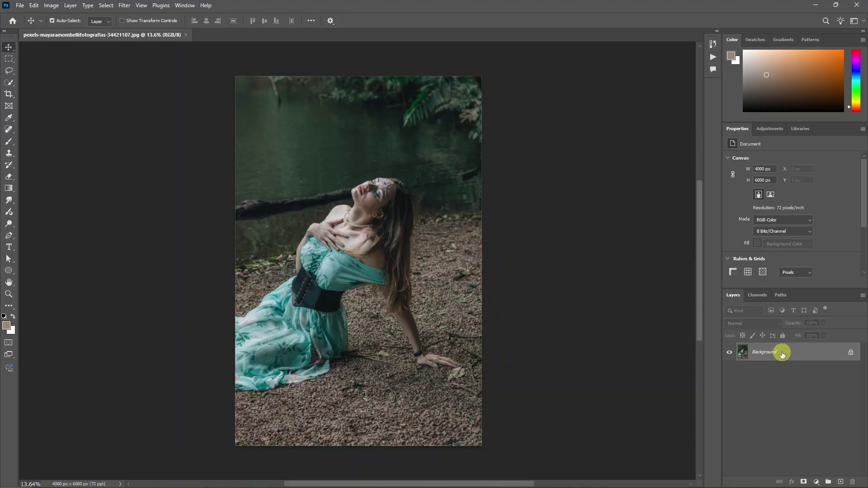
# Step: Duplicate the Background layer and convert the copy to a smart object
pyautogui.hotkey('ctrl', 'j')
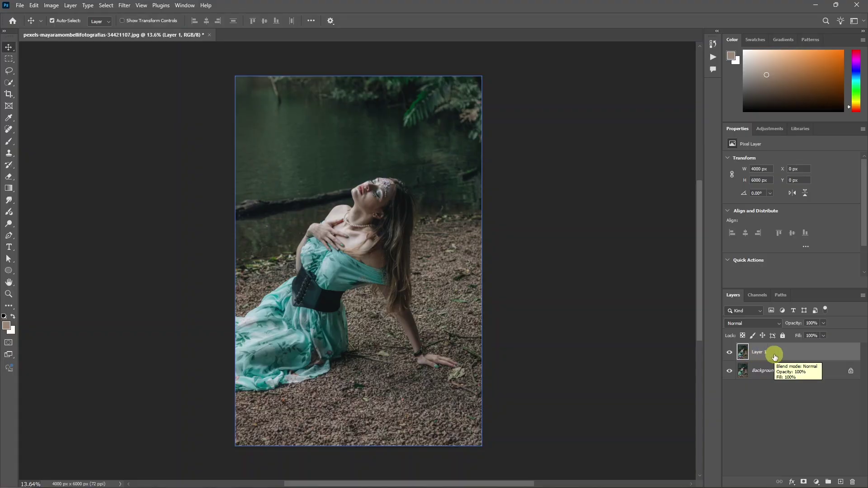
pyautogui.rightClick(774, 355)
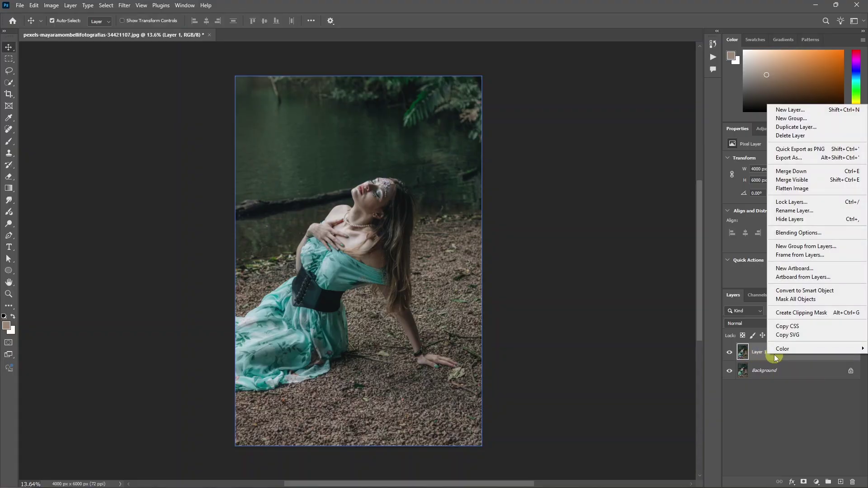
pyautogui.click(801, 292)
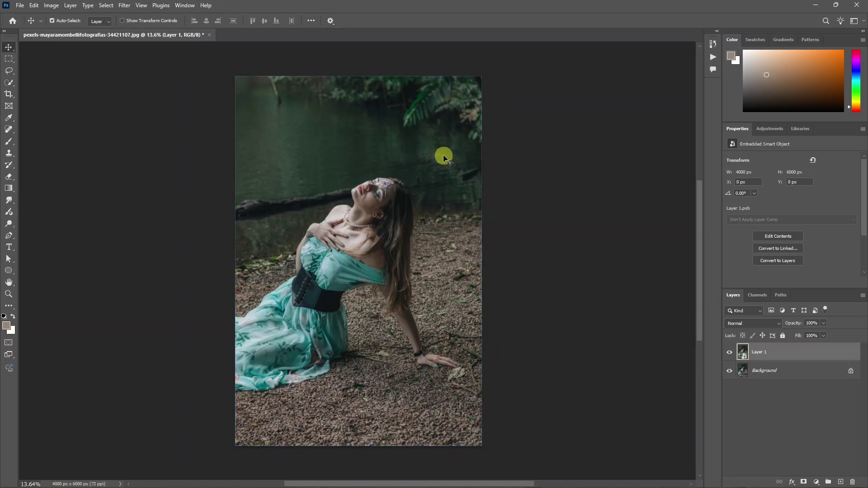
# Step: Apply the Camera Raw Filter to the smart object, setting Contrast to +7 and Shadows to -23
pyautogui.click(124, 6)
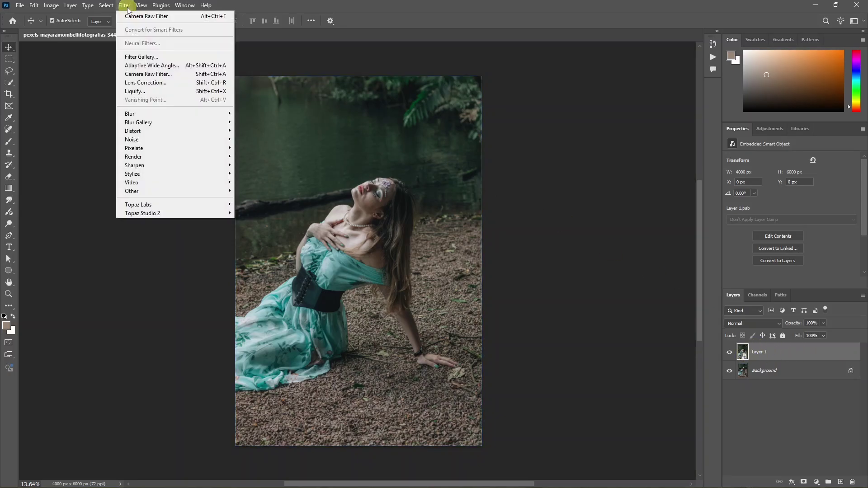
pyautogui.click(150, 74)
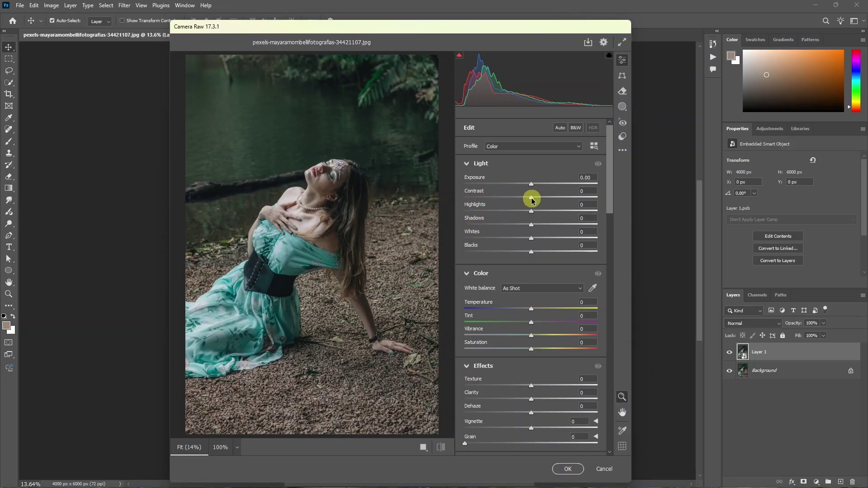
pyautogui.moveTo(532, 199); pyautogui.dragTo(537, 199)
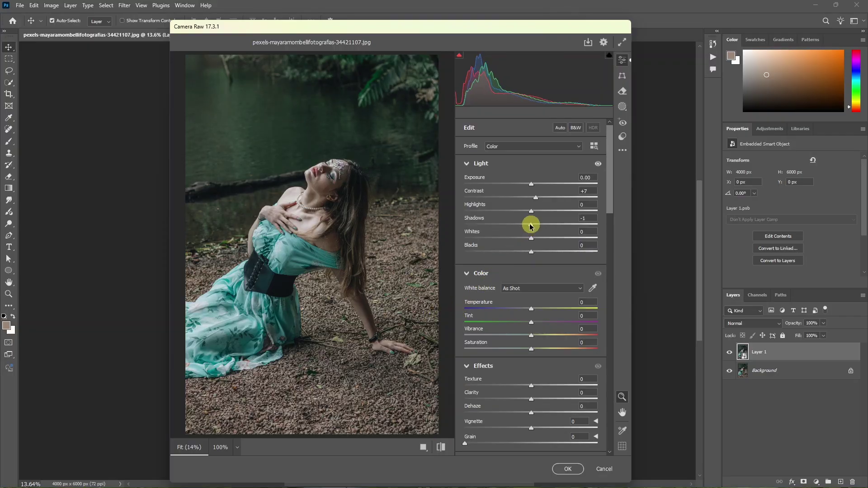
pyautogui.moveTo(531, 226)
pyautogui.mouseDown()
pyautogui.moveTo(469, 221)
pyautogui.moveTo(521, 225)
pyautogui.mouseUp()
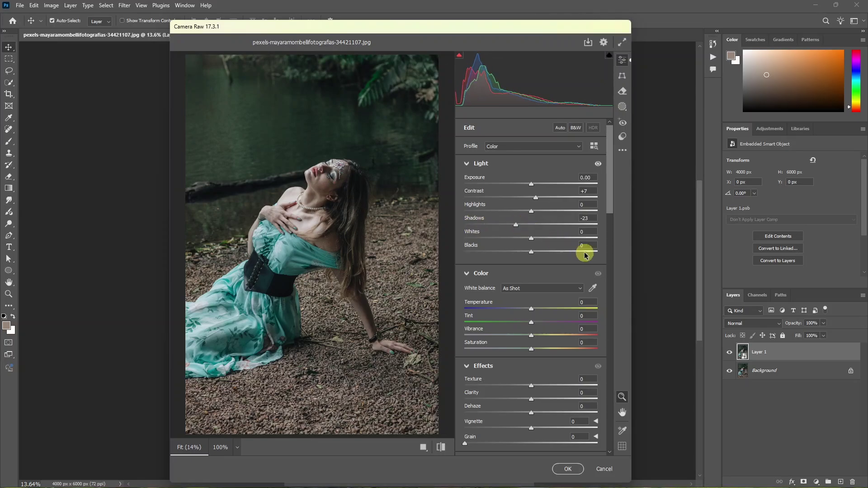
# Step: Tint the Color Grading midtones a warm orange-yellow with hue 45
pyautogui.scroll(-15, 608, 299)
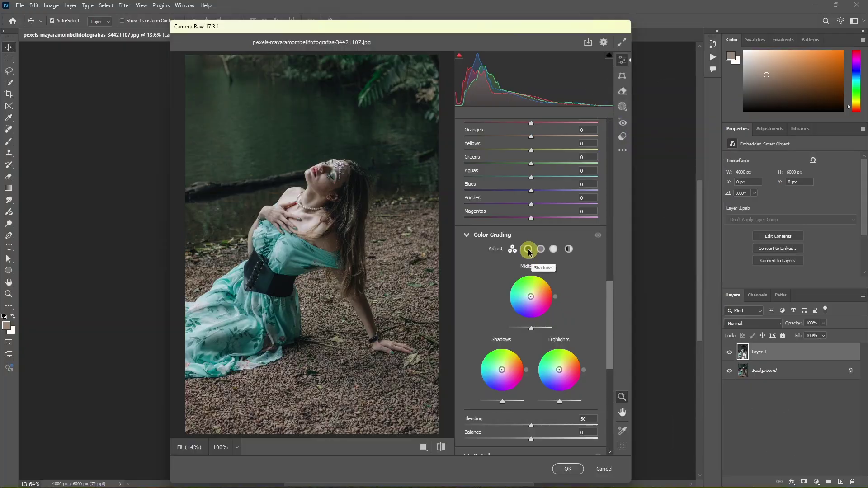
pyautogui.click(529, 249)
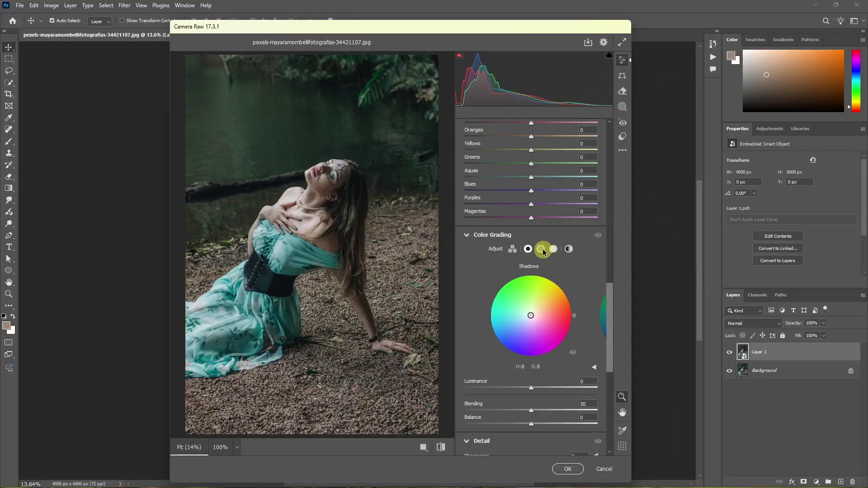
pyautogui.click(553, 249)
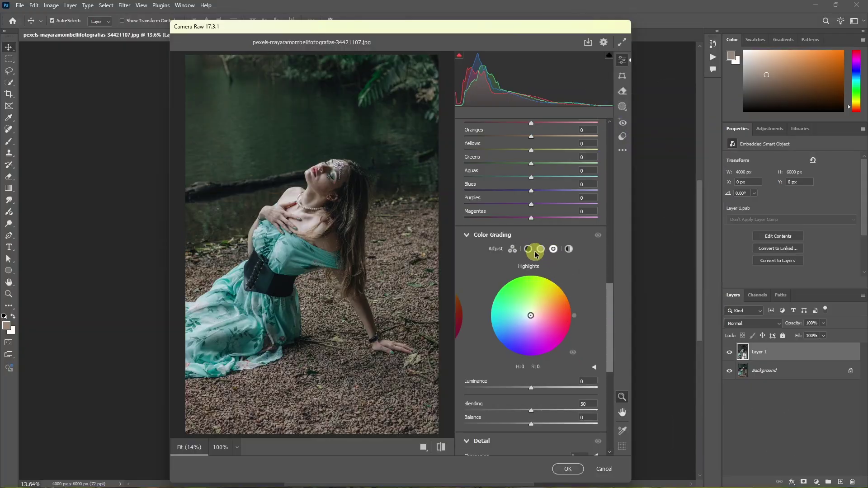
pyautogui.click(512, 249)
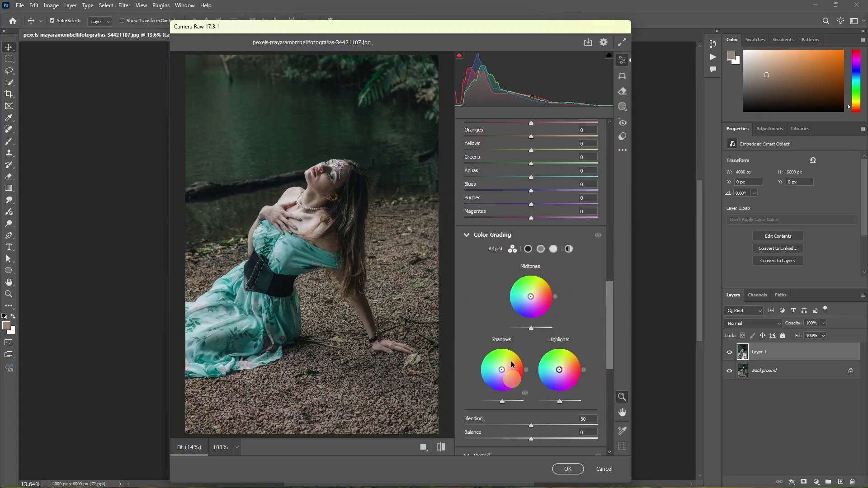
pyautogui.click(528, 249)
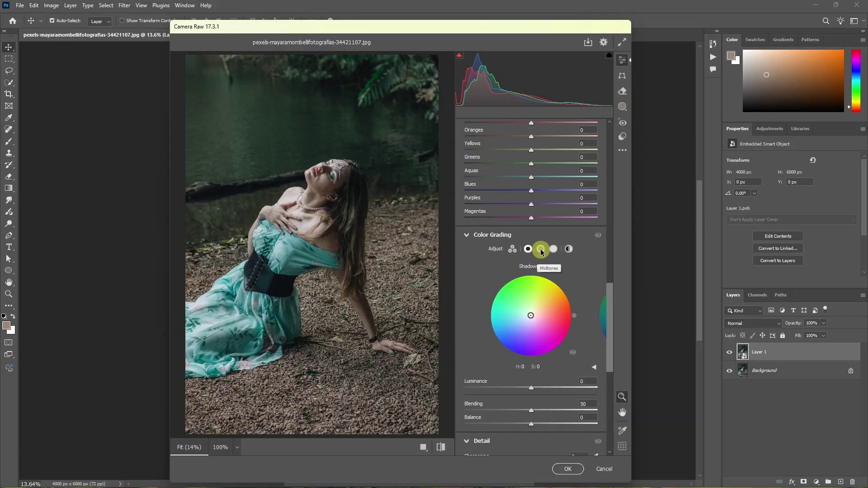
pyautogui.click(541, 249)
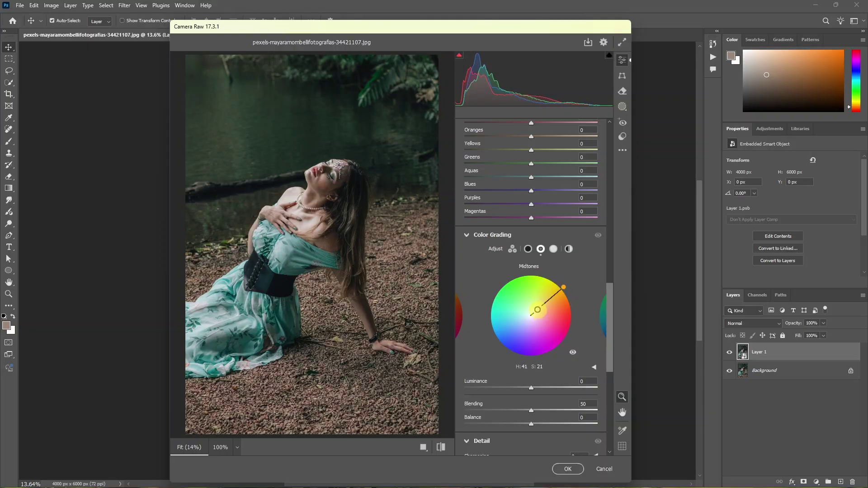
pyautogui.moveTo(537, 310)
pyautogui.mouseDown()
pyautogui.moveTo(558, 288)
pyautogui.moveTo(534, 311)
pyautogui.moveTo(540, 306)
pyautogui.mouseUp()
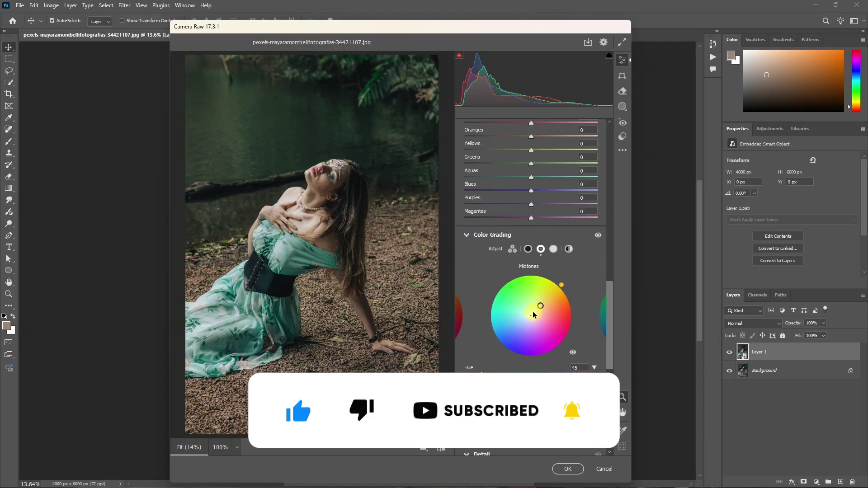
# Step: Tint the Color Grading shadows with hue 235 and saturation 13, and the highlights with hue 67 and saturation 23
pyautogui.click(528, 248)
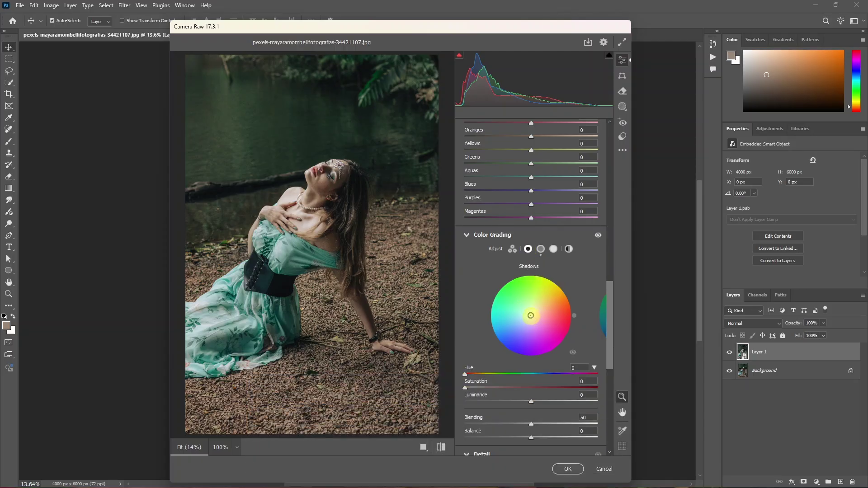
pyautogui.moveTo(530, 315); pyautogui.dragTo(525, 321)
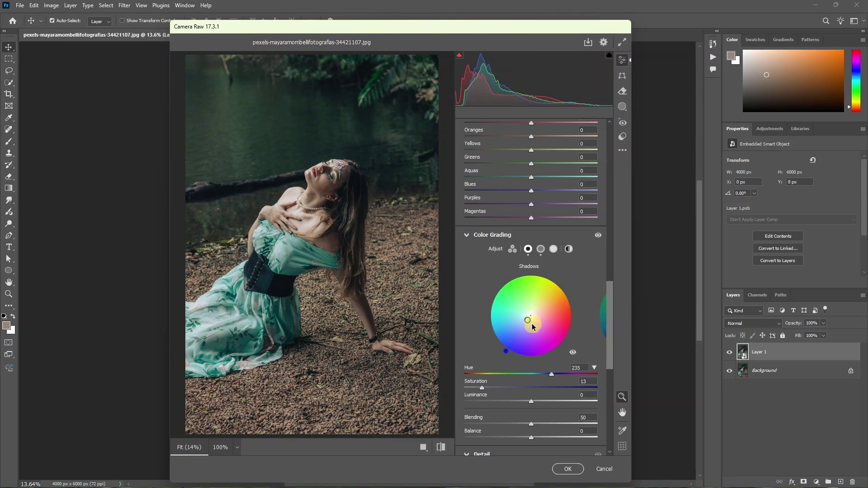
pyautogui.click(552, 253)
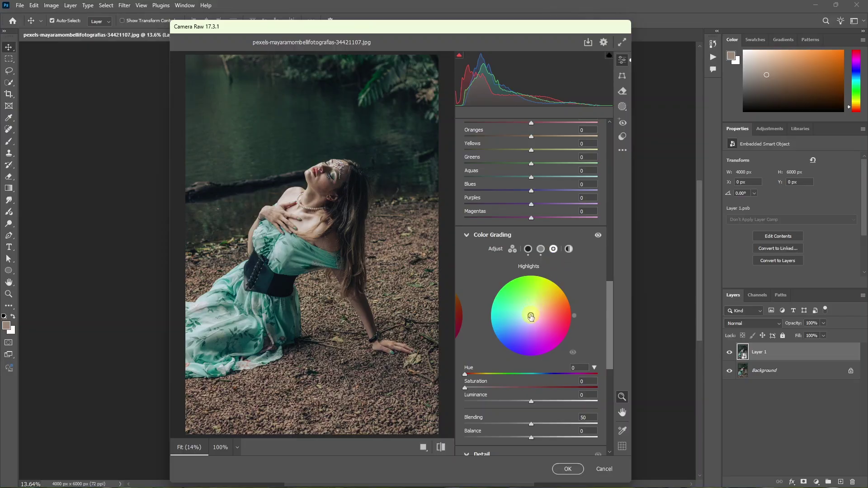
pyautogui.moveTo(530, 316); pyautogui.dragTo(537, 306)
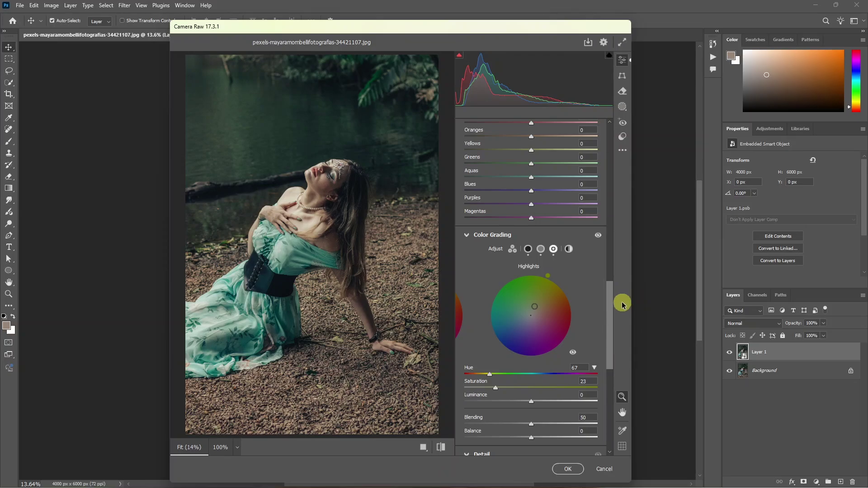
# Step: Examine the Hue, Saturation and Luminance adjustments of the Color Mixer
pyautogui.scroll(3, 596, 290)
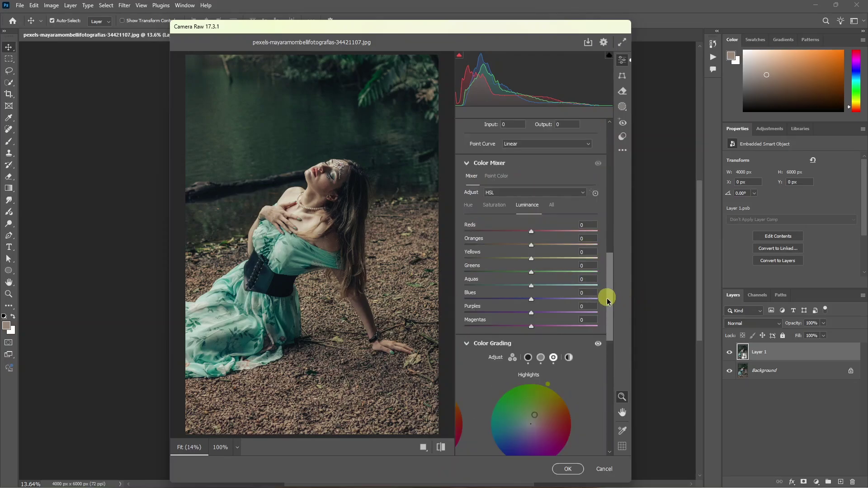
pyautogui.scroll(2, 600, 312)
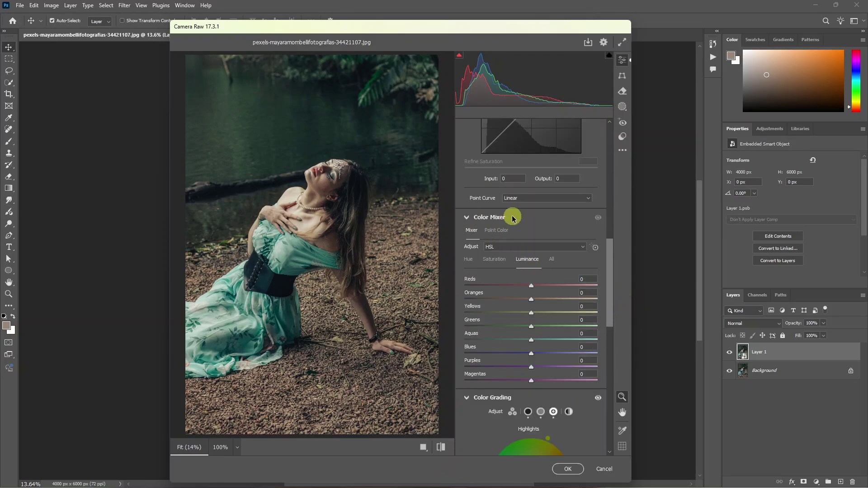
pyautogui.click(494, 259)
pyautogui.click(469, 261)
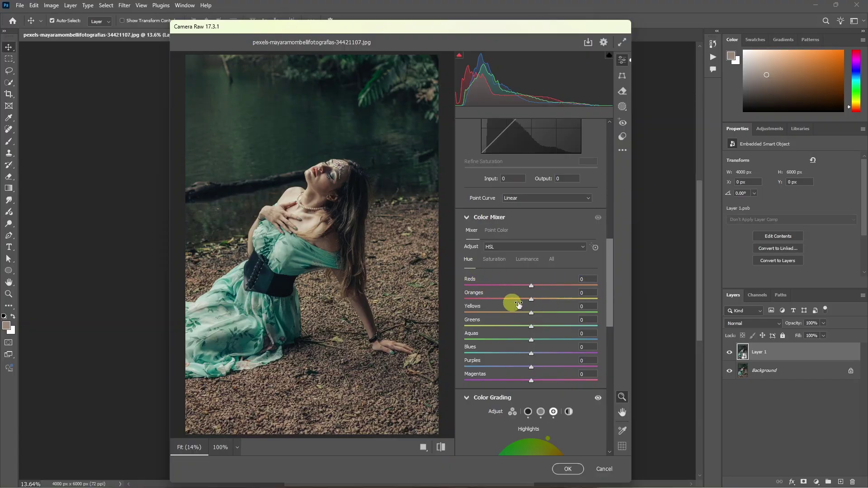
pyautogui.click(492, 261)
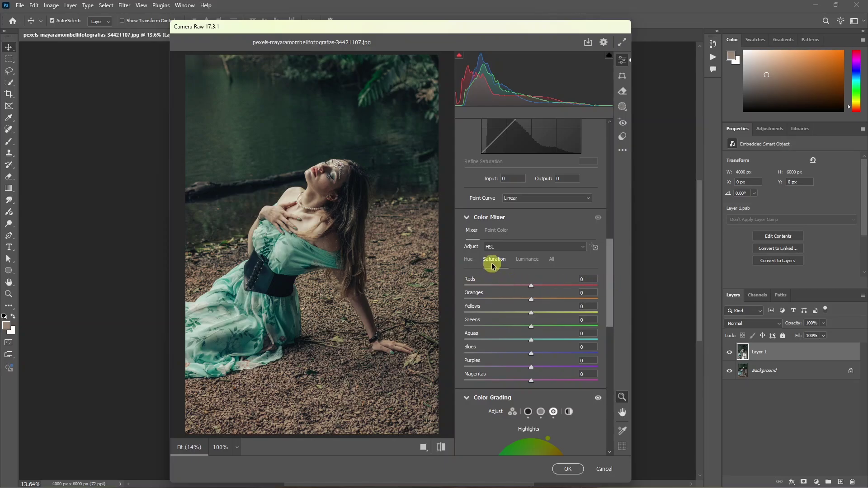
pyautogui.click(529, 260)
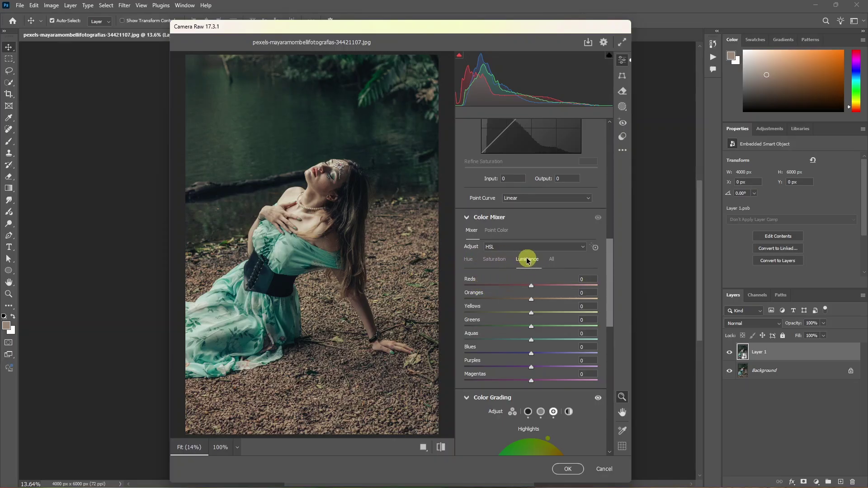
# Step: Set the Color Mixer saturation of Reds to +20 and compare the edited preview with the original
pyautogui.click(494, 260)
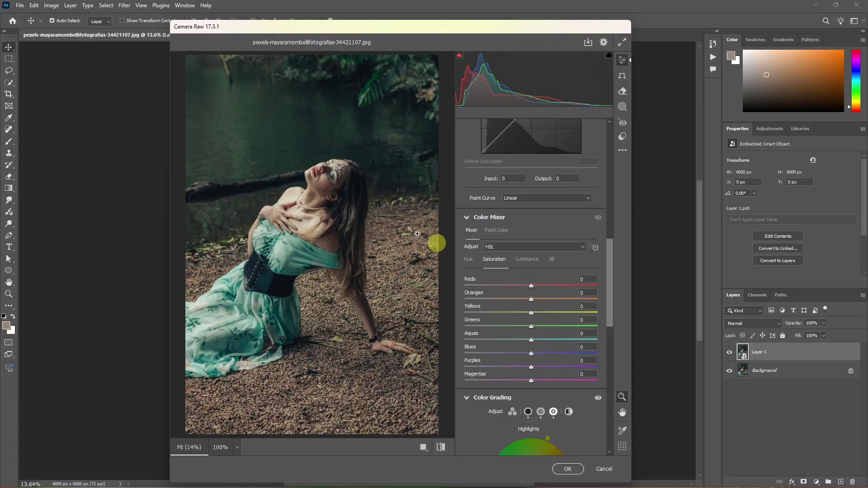
pyautogui.scroll(3, 318, 174)
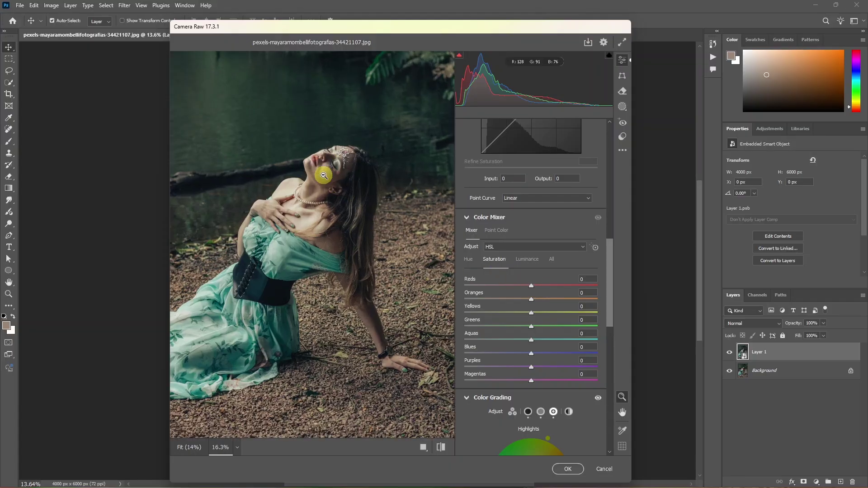
pyautogui.scroll(-3, 312, 179)
pyautogui.scroll(3, 317, 177)
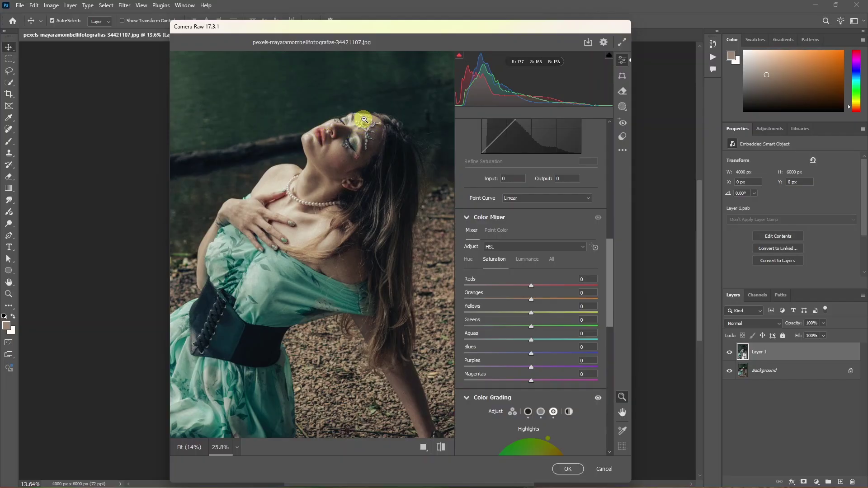
pyautogui.scroll(-2, 370, 186)
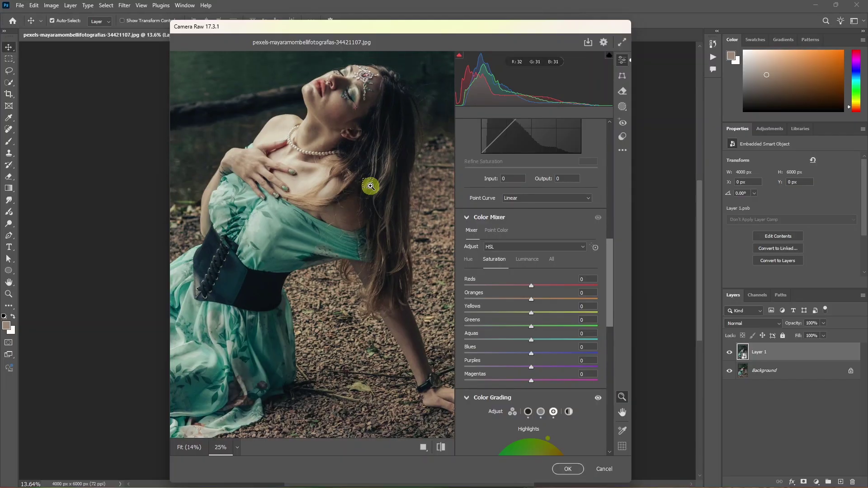
pyautogui.scroll(-2, 370, 185)
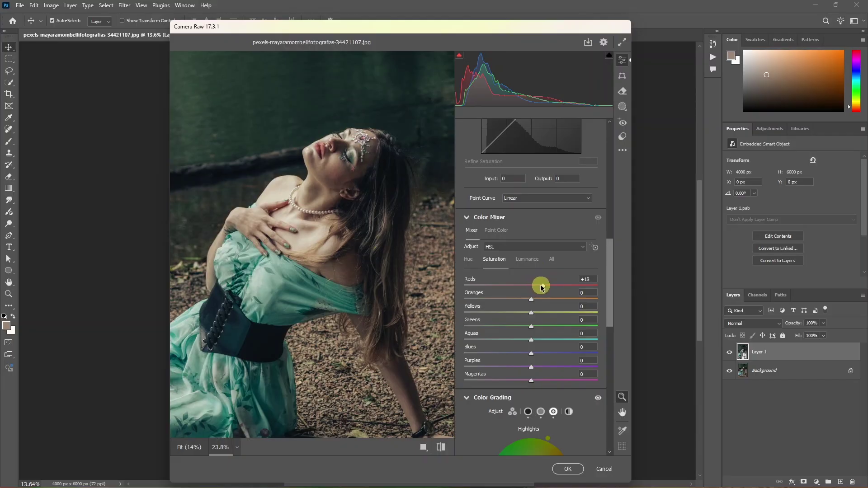
pyautogui.moveTo(537, 286)
pyautogui.mouseDown()
pyautogui.moveTo(526, 285)
pyautogui.moveTo(542, 288)
pyautogui.mouseUp()
pyautogui.click(442, 448)
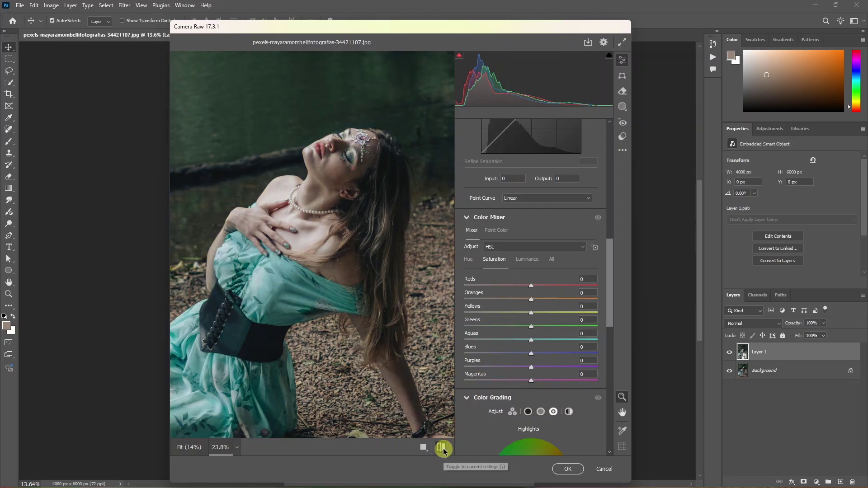
pyautogui.click(443, 449)
pyautogui.click(443, 449)
pyautogui.click(442, 448)
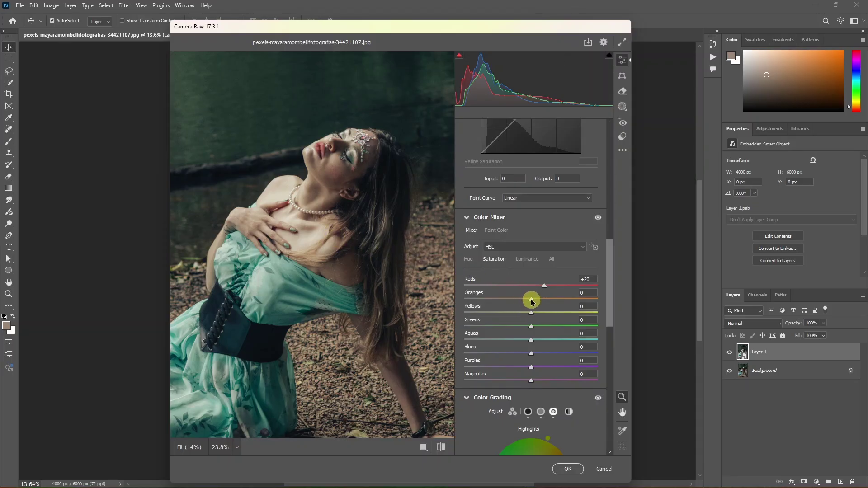
# Step: Set the Color Mixer saturation to +54 for Oranges and return Yellows to 0 after a trial change
pyautogui.moveTo(531, 300); pyautogui.dragTo(605, 294)
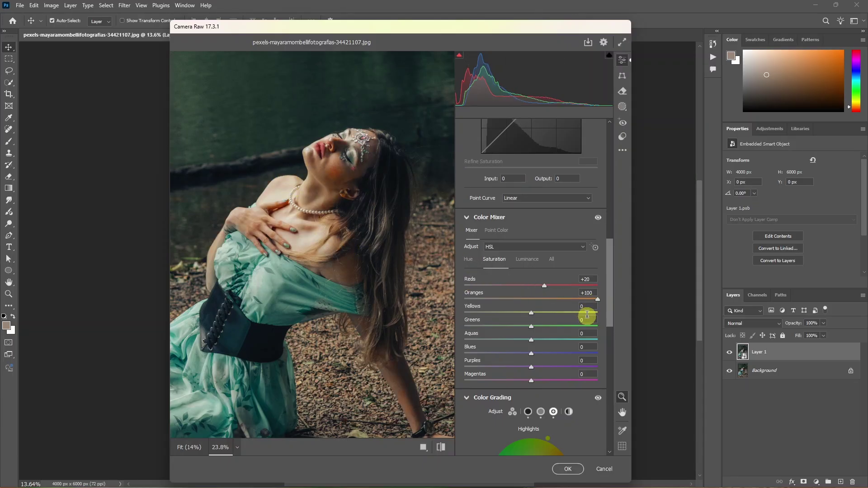
pyautogui.moveTo(595, 301); pyautogui.dragTo(570, 300)
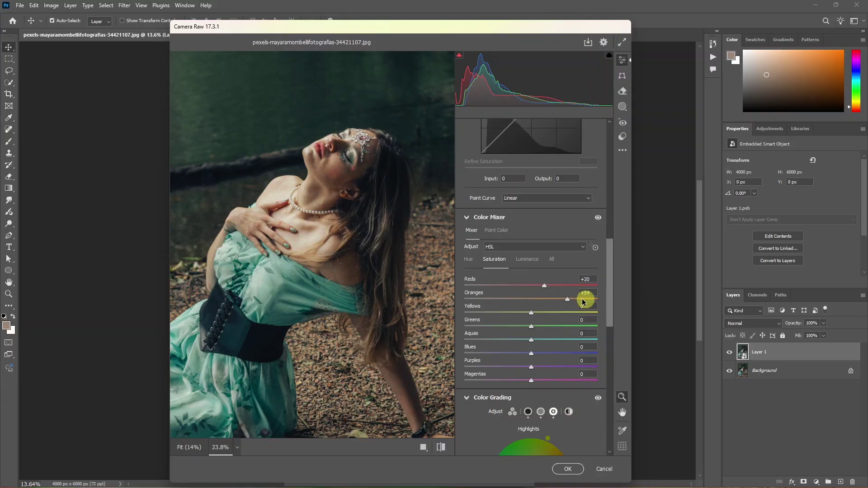
pyautogui.moveTo(530, 313)
pyautogui.mouseDown()
pyautogui.moveTo(599, 311)
pyautogui.moveTo(489, 312)
pyautogui.moveTo(601, 312)
pyautogui.moveTo(501, 303)
pyautogui.moveTo(535, 315)
pyautogui.mouseUp()
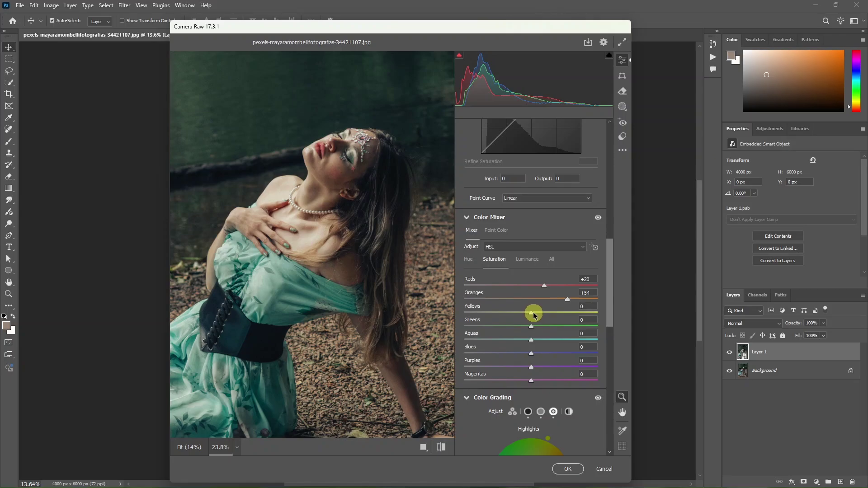
pyautogui.moveTo(533, 315)
pyautogui.mouseDown()
pyautogui.moveTo(451, 332)
pyautogui.moveTo(550, 315)
pyautogui.moveTo(531, 316)
pyautogui.mouseUp()
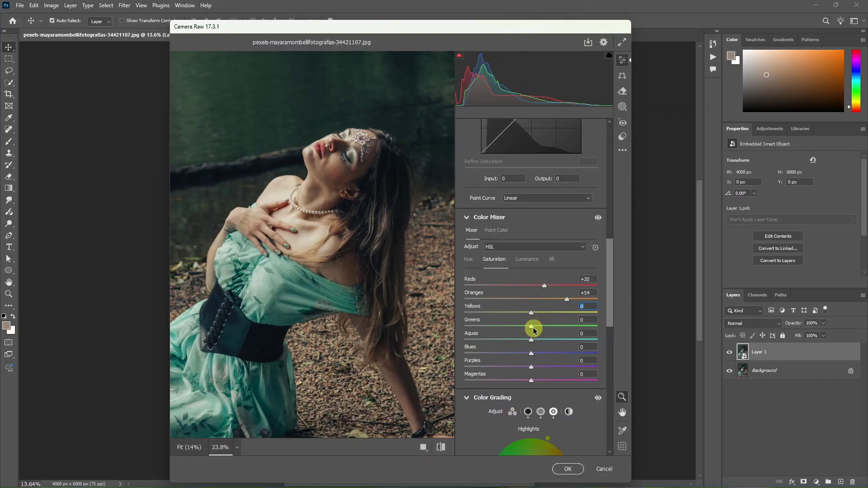
pyautogui.scroll(5, 305, 176)
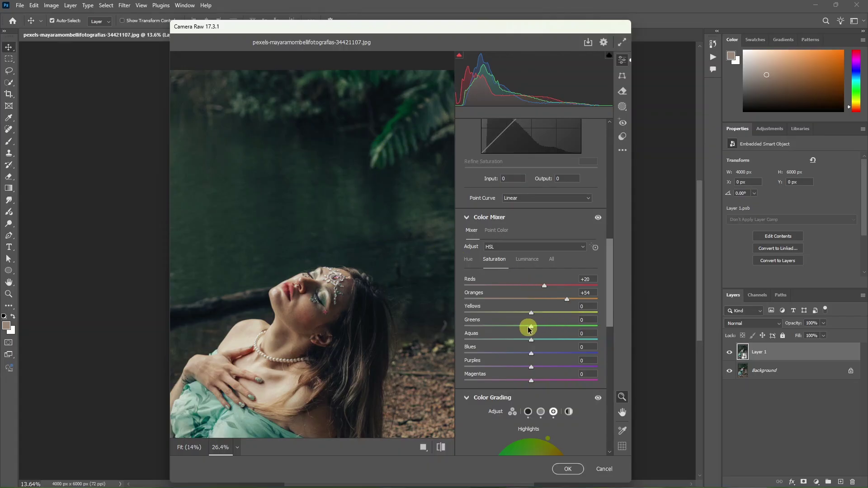
# Step: Set the Color Mixer saturation to +33 for Greens, +32 for Aquas and +33 for Blues
pyautogui.moveTo(529, 329); pyautogui.dragTo(551, 329)
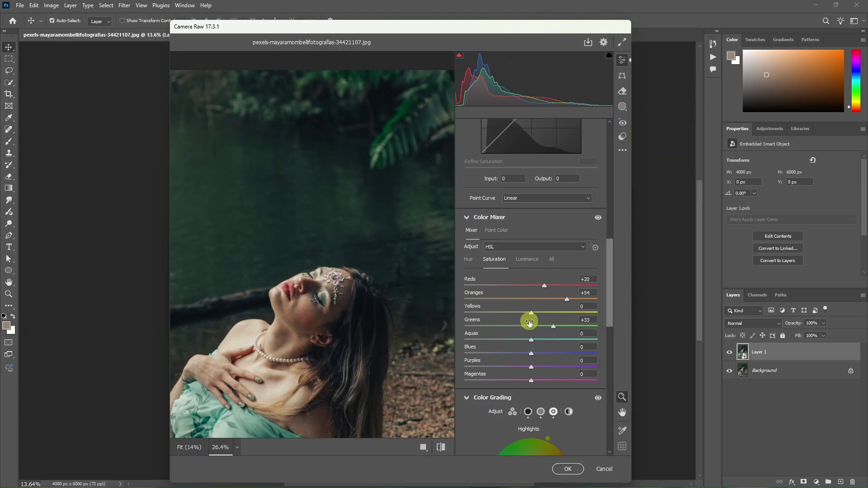
pyautogui.scroll(5, 322, 333)
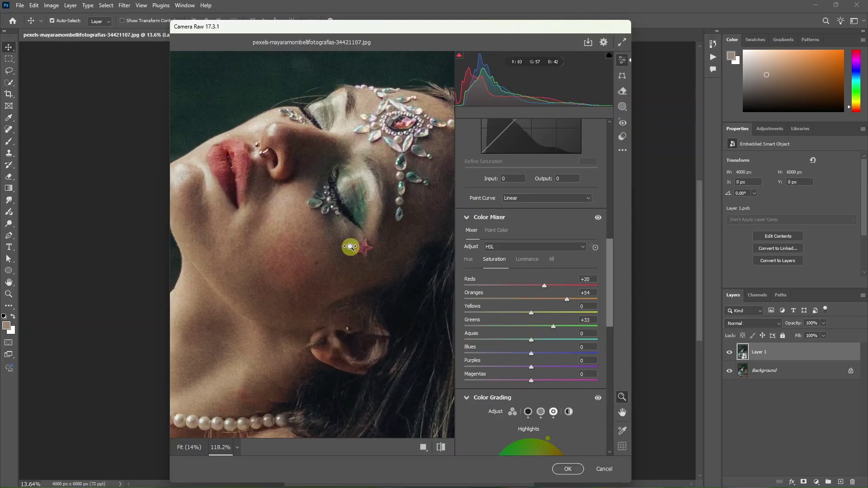
pyautogui.scroll(-6, 349, 248)
pyautogui.moveTo(289, 365); pyautogui.dragTo(353, 185)
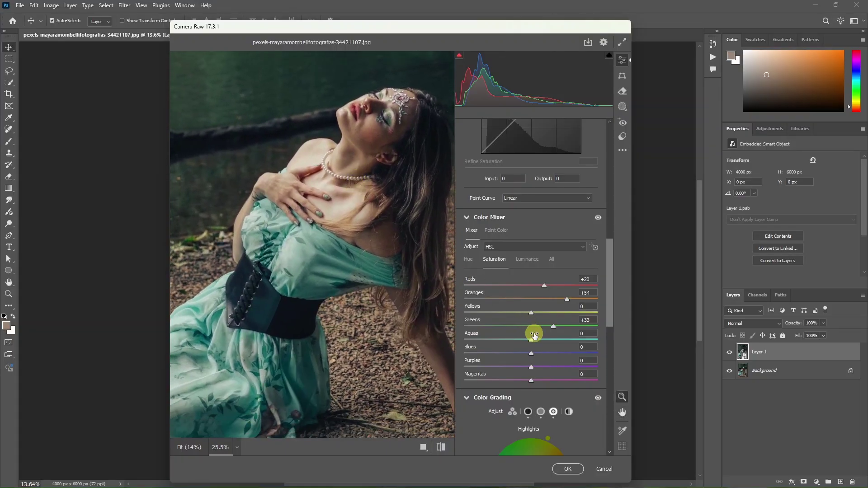
pyautogui.moveTo(533, 348); pyautogui.dragTo(553, 353)
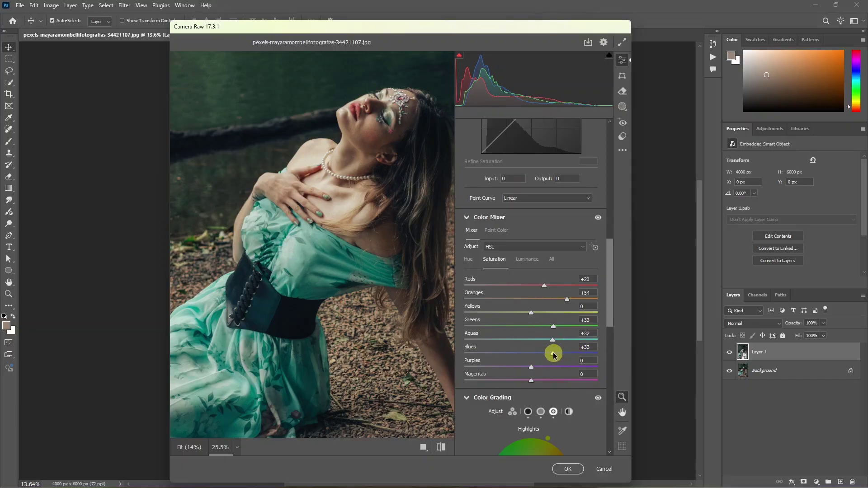
# Step: Compare the saturation-adjusted preview with the original image several times
pyautogui.click(441, 448)
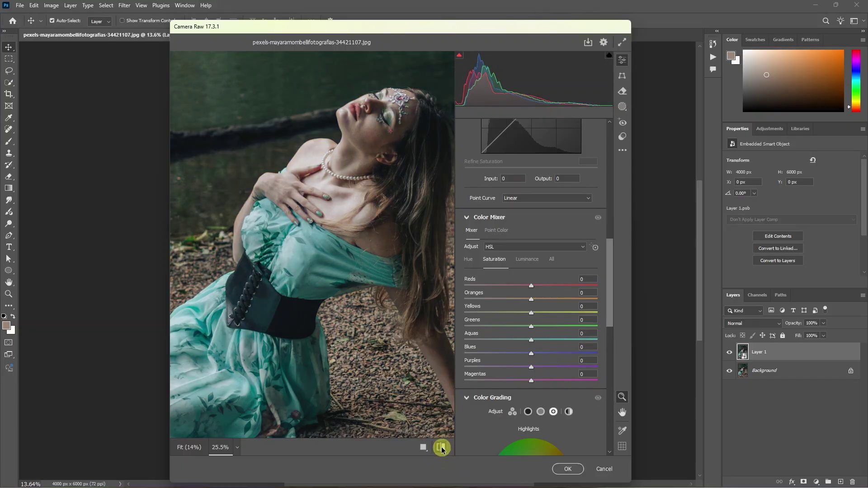
pyautogui.click(441, 448)
pyautogui.click(441, 449)
pyautogui.click(441, 449)
pyautogui.click(442, 448)
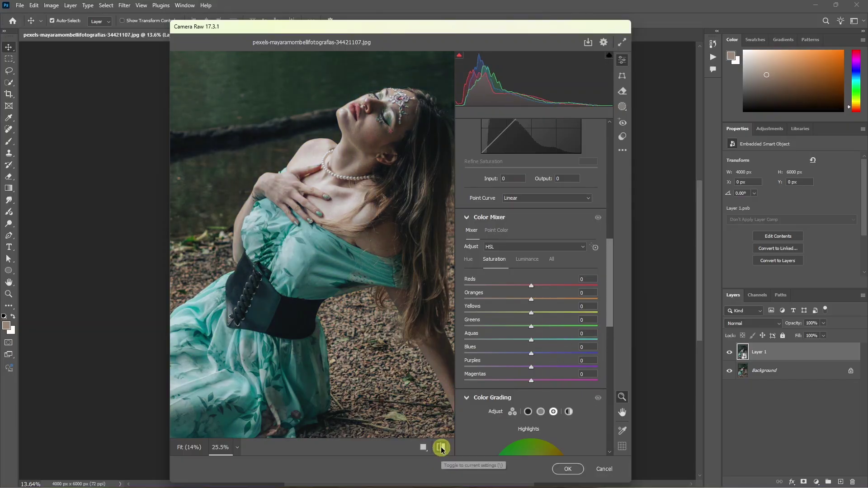
pyautogui.click(441, 448)
# Step: Set Noise Reduction to 22 and Vibrance to +8
pyautogui.scroll(-10, 604, 341)
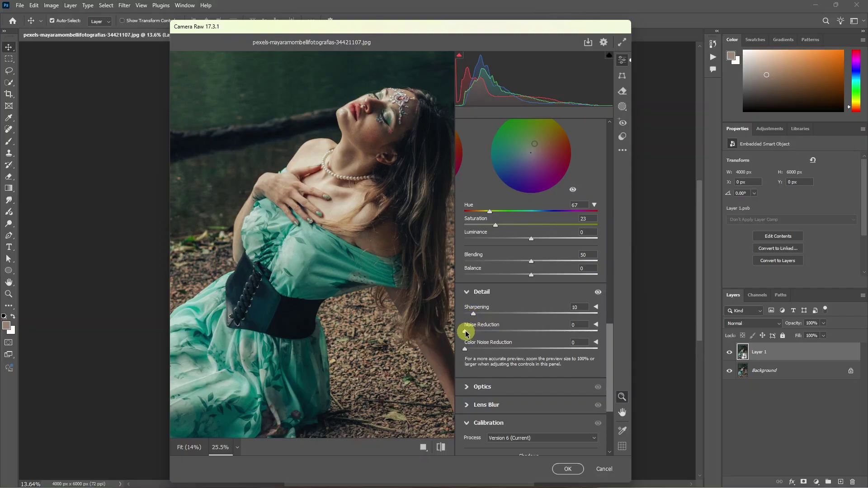
pyautogui.moveTo(466, 333); pyautogui.dragTo(501, 334)
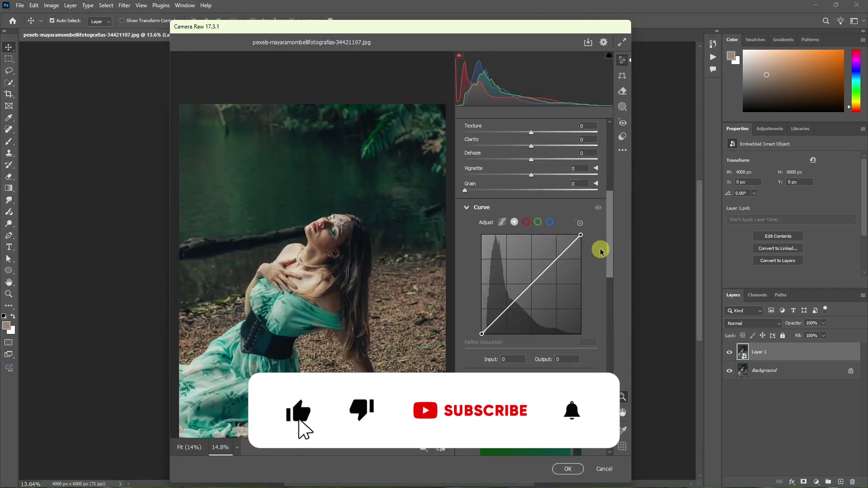
pyautogui.scroll(3, 601, 250)
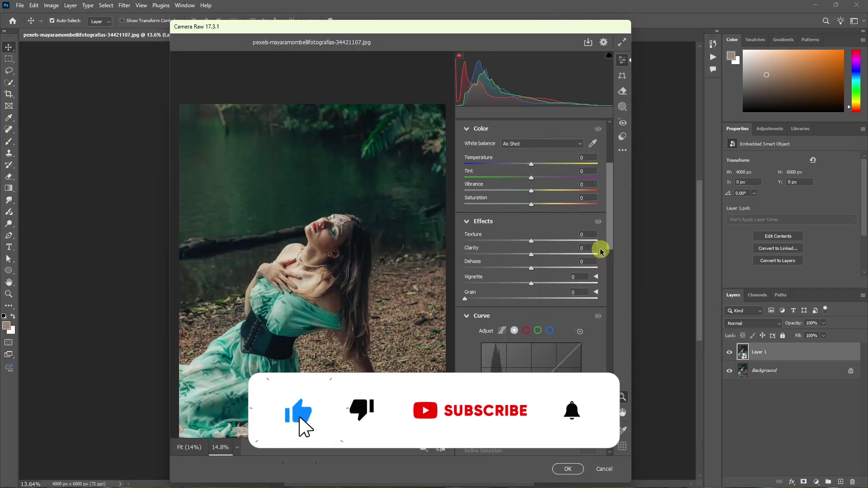
pyautogui.scroll(3, 601, 250)
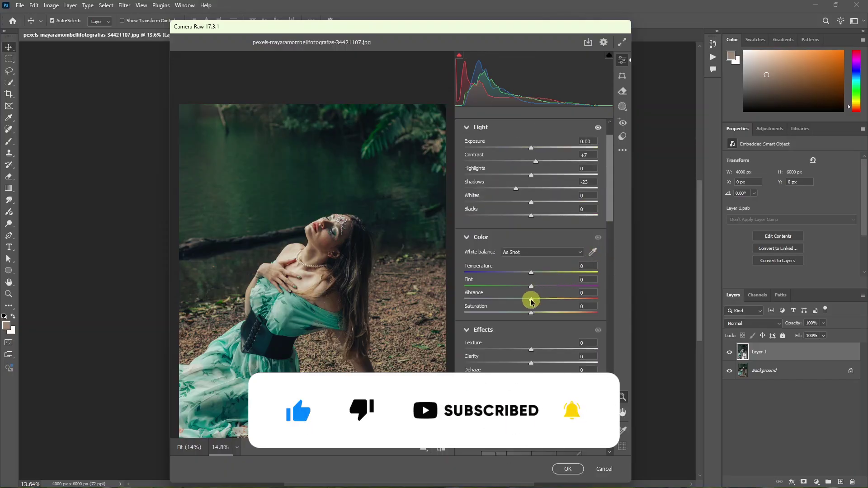
pyautogui.moveTo(531, 301); pyautogui.dragTo(537, 299)
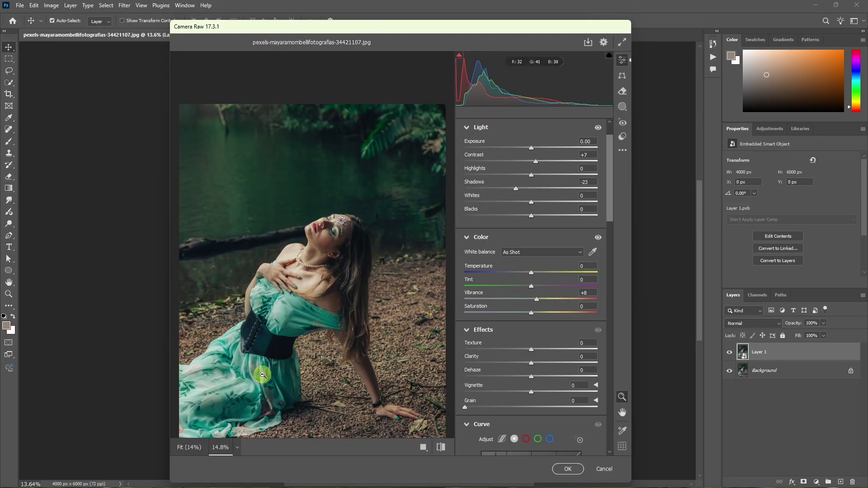
# Step: In Calibration, set Blue Primary saturation to +25, and Green Primary hue to -17 and saturation to +22
pyautogui.scroll(-15, 604, 312)
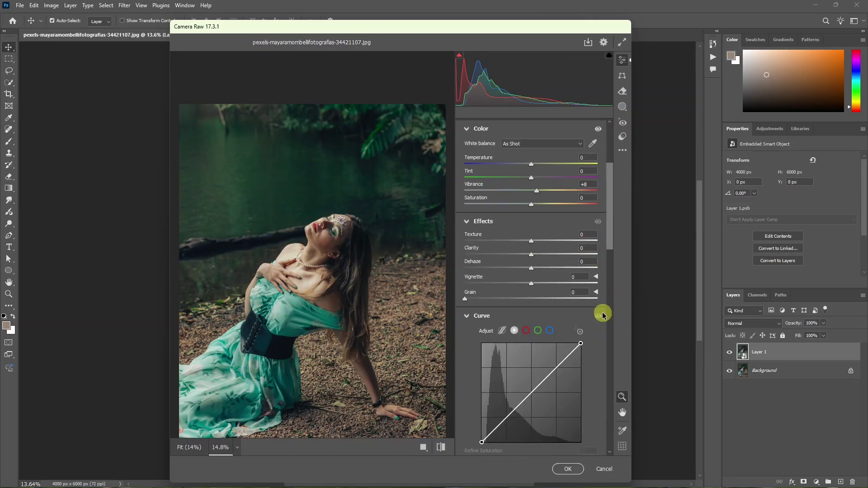
pyautogui.scroll(-5, 603, 312)
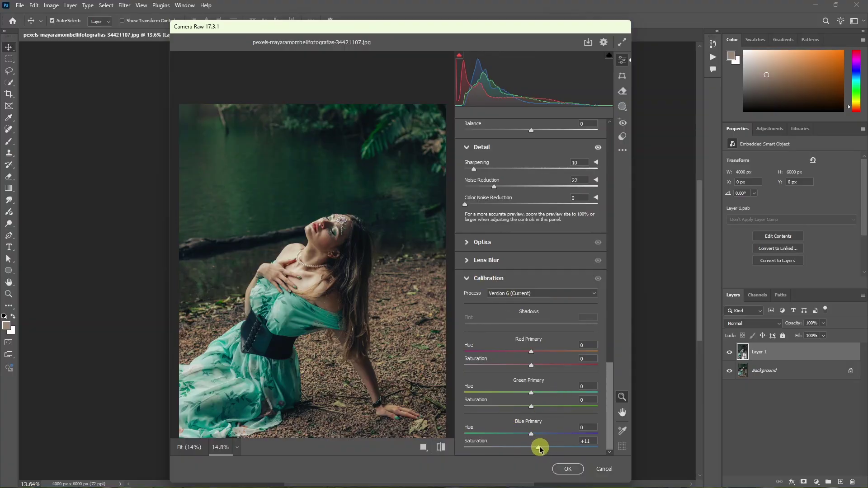
pyautogui.moveTo(539, 449); pyautogui.dragTo(548, 448)
pyautogui.moveTo(531, 393)
pyautogui.mouseDown()
pyautogui.moveTo(503, 389)
pyautogui.moveTo(549, 390)
pyautogui.moveTo(499, 390)
pyautogui.moveTo(552, 391)
pyautogui.moveTo(520, 396)
pyautogui.mouseUp()
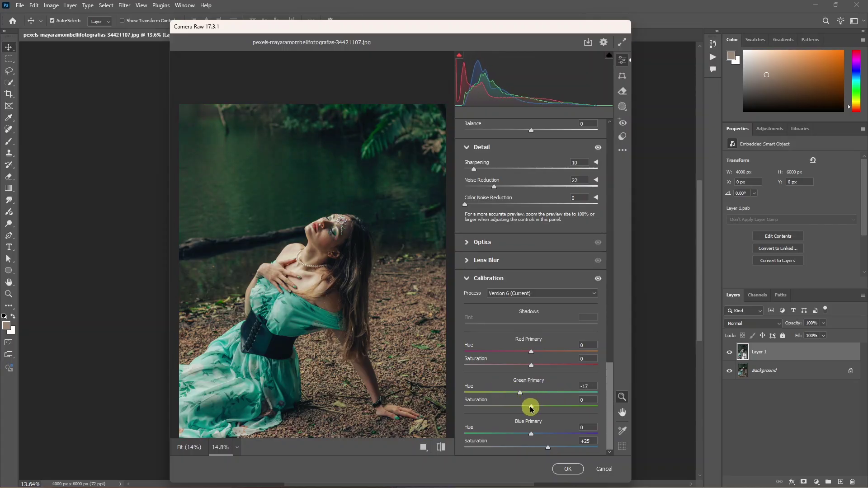
pyautogui.moveTo(536, 409); pyautogui.dragTo(546, 405)
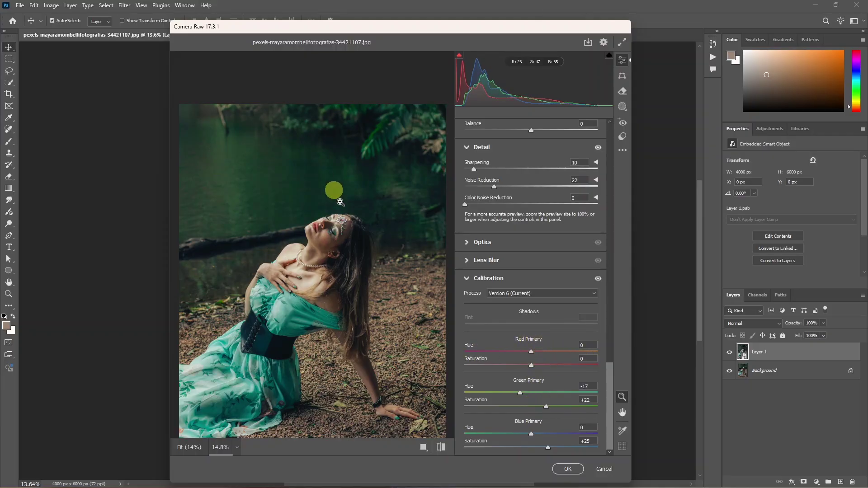
# Step: Compare the calibrated preview with the default settings and apply the Camera Raw adjustments to the layer
pyautogui.click(444, 447)
pyautogui.click(444, 447)
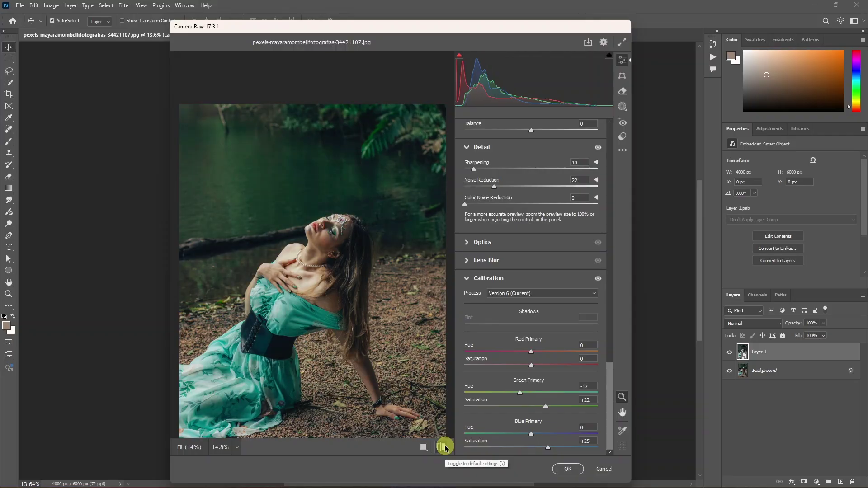
pyautogui.click(444, 447)
pyautogui.click(445, 447)
pyautogui.click(565, 469)
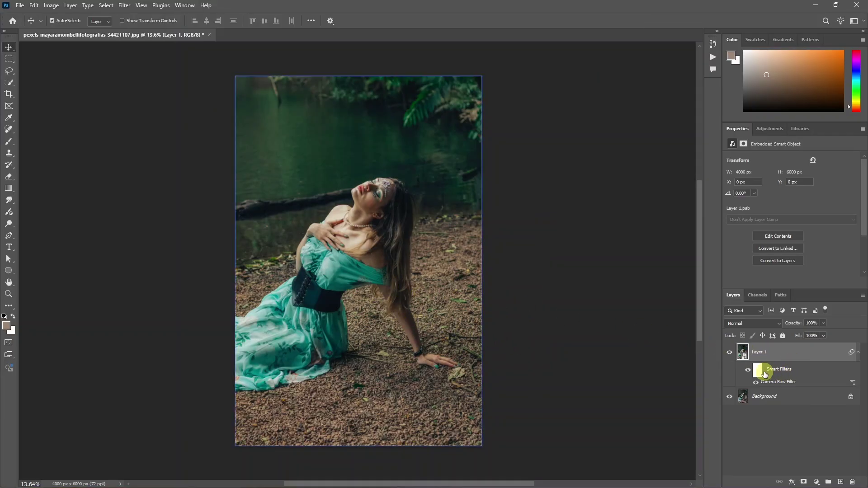
# Step: Compare the image with and without the Camera Raw smart filter and inspect the filter's blending options
pyautogui.click(753, 384)
pyautogui.click(754, 383)
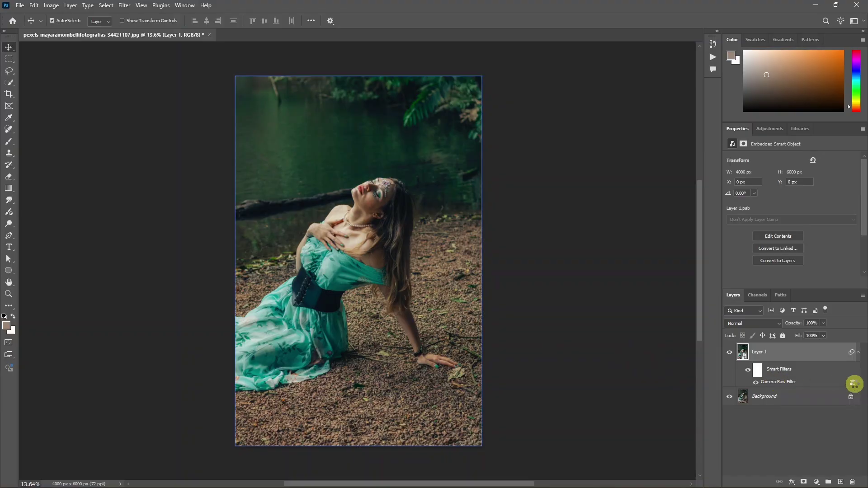
pyautogui.doubleClick(853, 383)
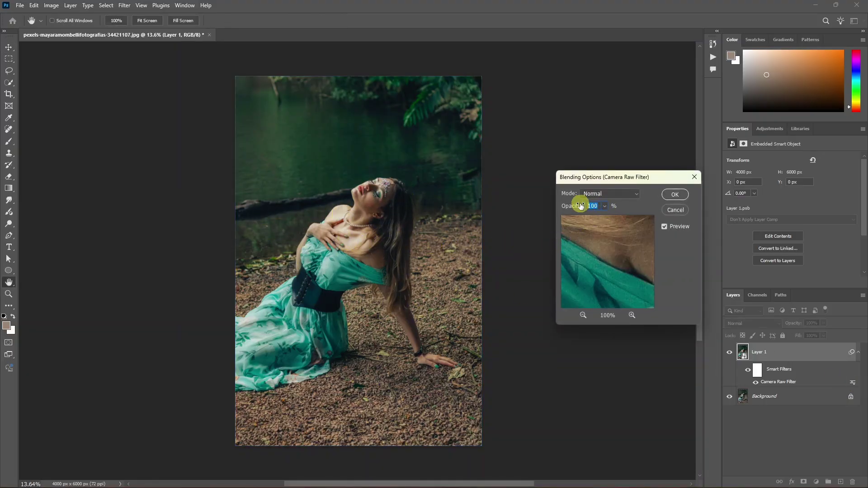
pyautogui.press('Return')
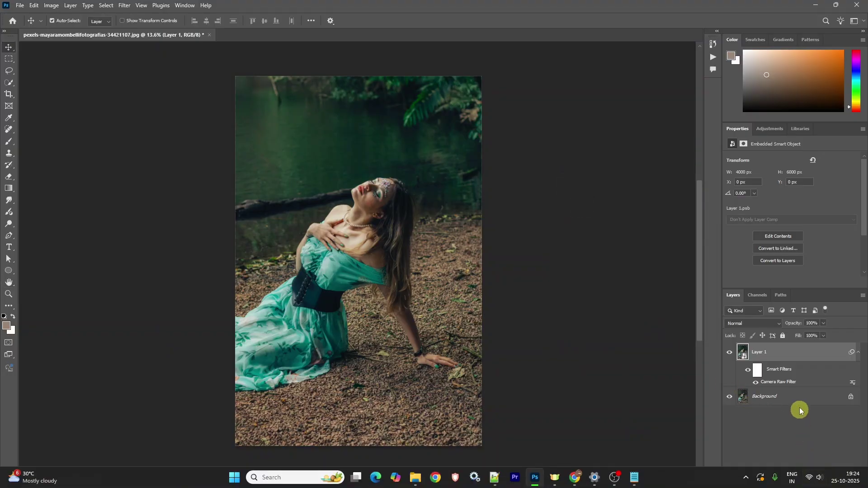
# Step: Add a Levels adjustment layer with input levels 8 and 244, and compare the image with and without it
pyautogui.click(816, 482)
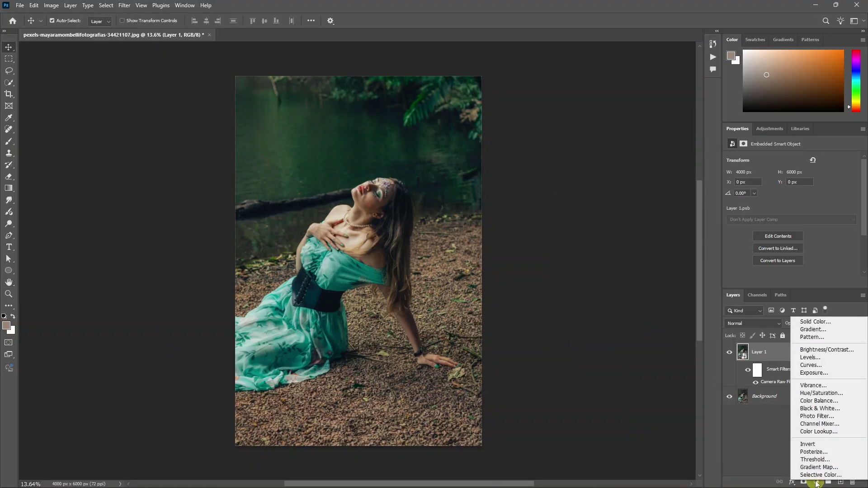
pyautogui.click(814, 359)
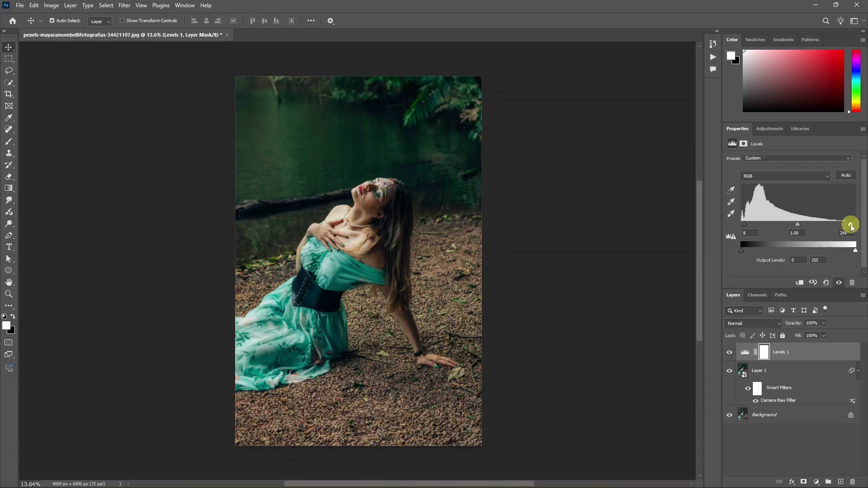
pyautogui.click(728, 353)
pyautogui.click(728, 353)
pyautogui.click(728, 353)
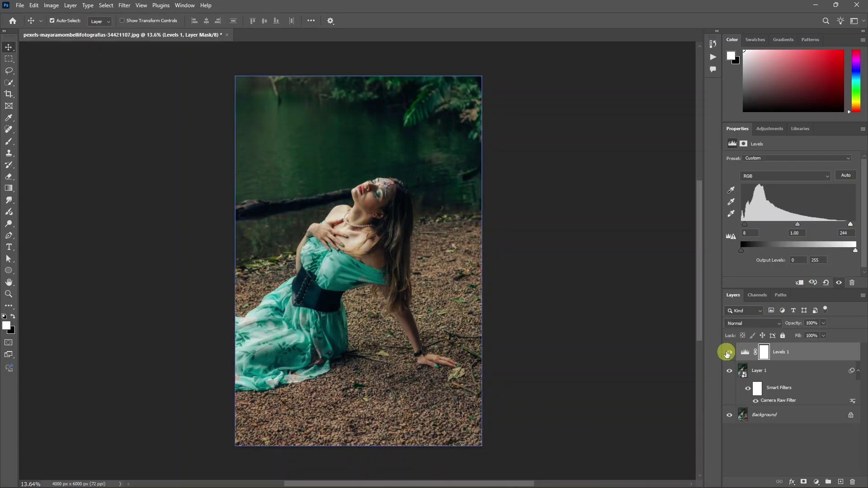
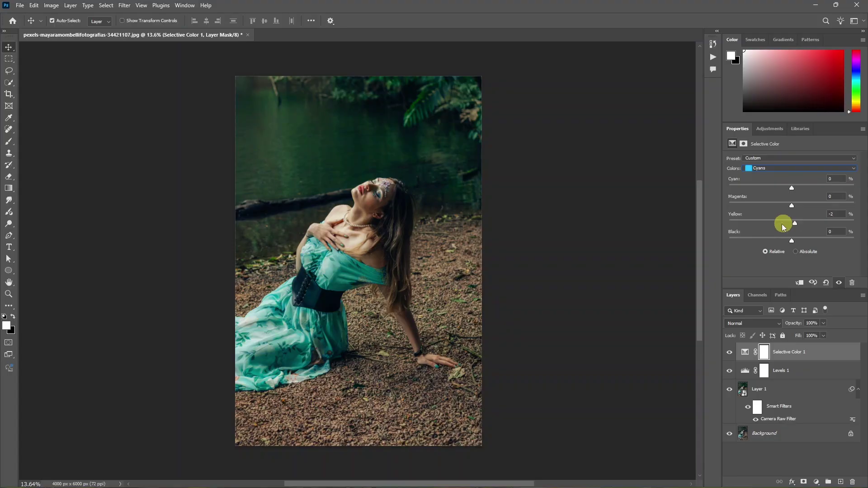
# Step: In the Selective Color adjustment, reduce Yellow in the Cyans and set Black to +8% in the Reds
pyautogui.moveTo(784, 228); pyautogui.dragTo(774, 228)
pyautogui.click(773, 168)
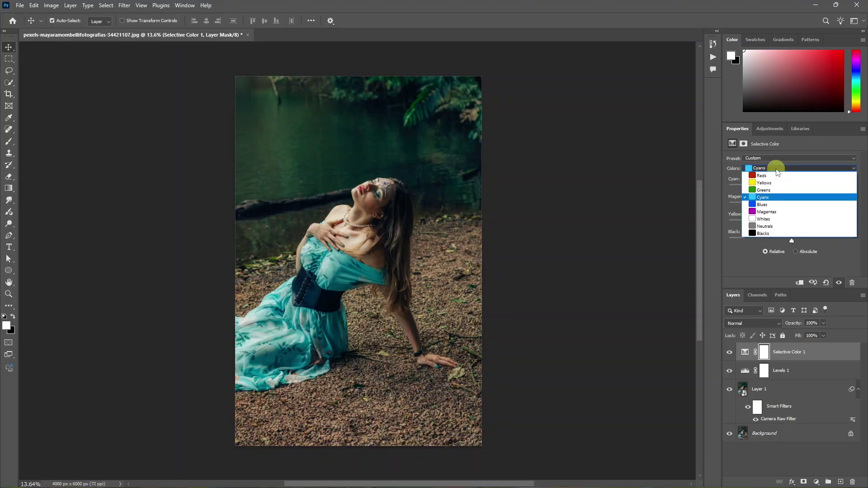
pyautogui.click(769, 176)
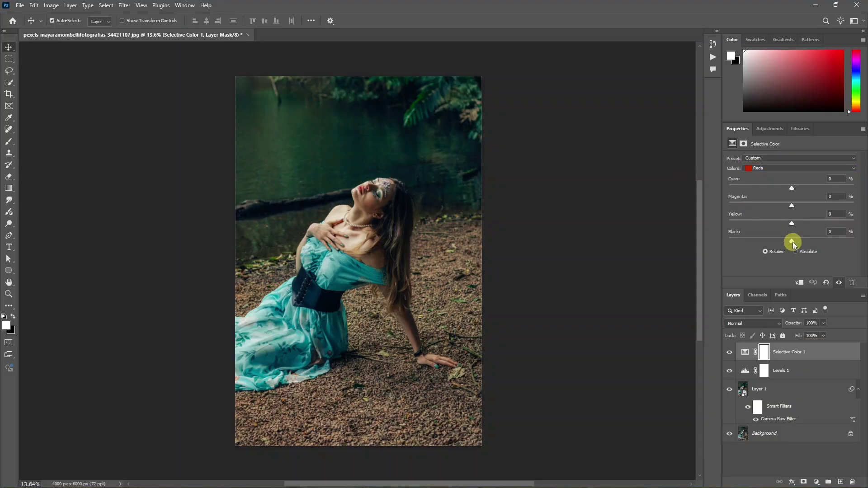
pyautogui.moveTo(796, 242)
pyautogui.mouseDown()
pyautogui.moveTo(811, 243)
pyautogui.moveTo(777, 246)
pyautogui.moveTo(795, 246)
pyautogui.mouseUp()
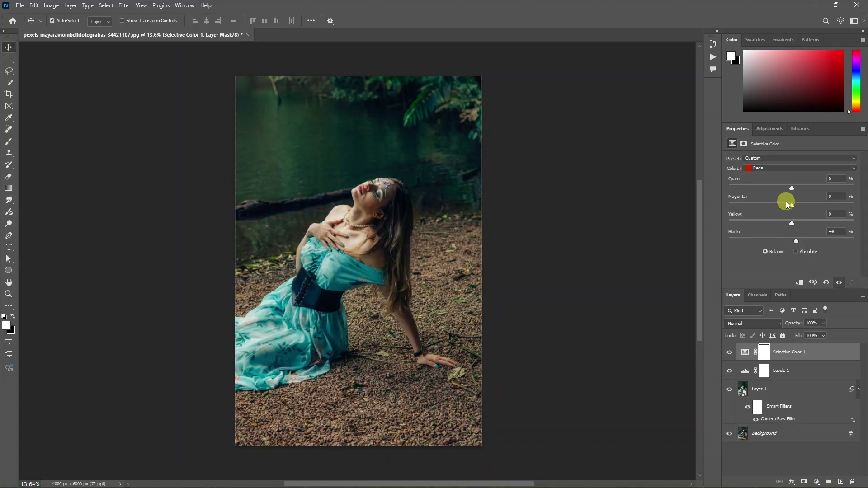
# Step: Moderately reduce the Yellow amount in the Yellows of the Selective Color adjustment, trying stronger and weaker values
pyautogui.click(778, 168)
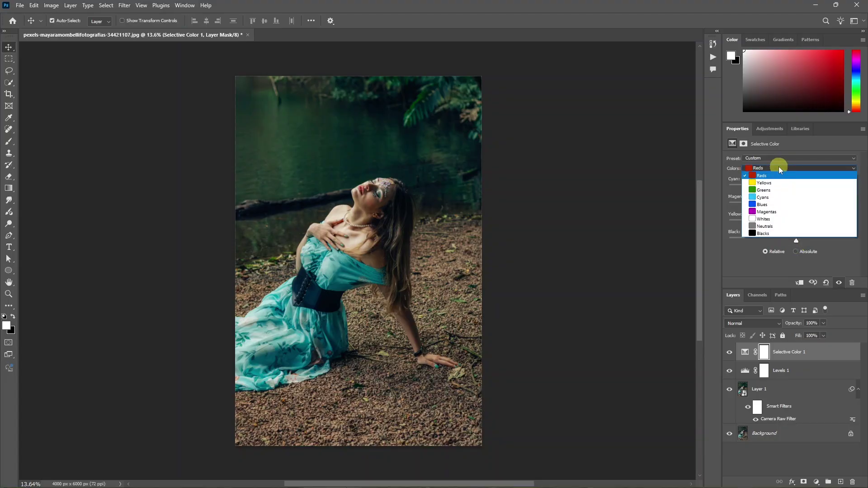
pyautogui.press('Down')
pyautogui.press('Down')
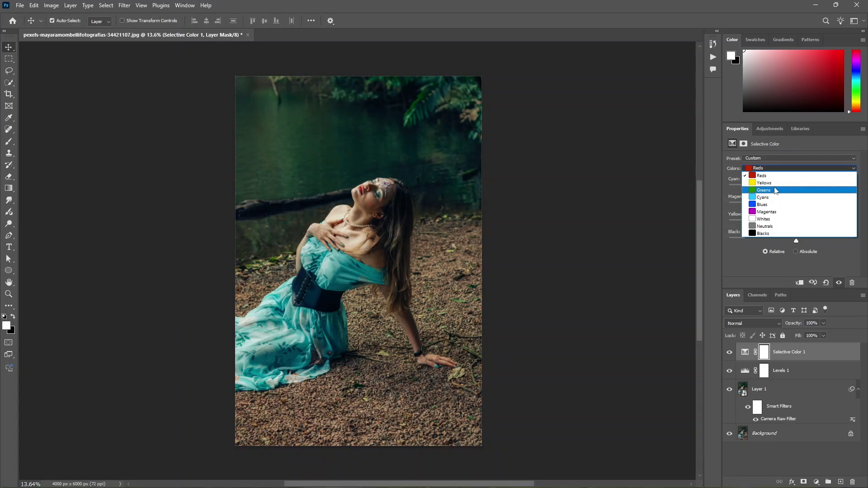
pyautogui.click(769, 183)
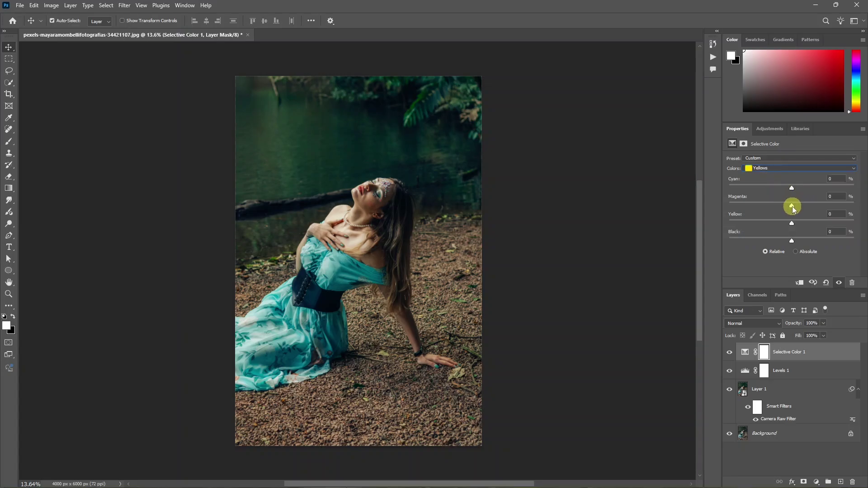
pyautogui.moveTo(791, 226); pyautogui.dragTo(762, 238)
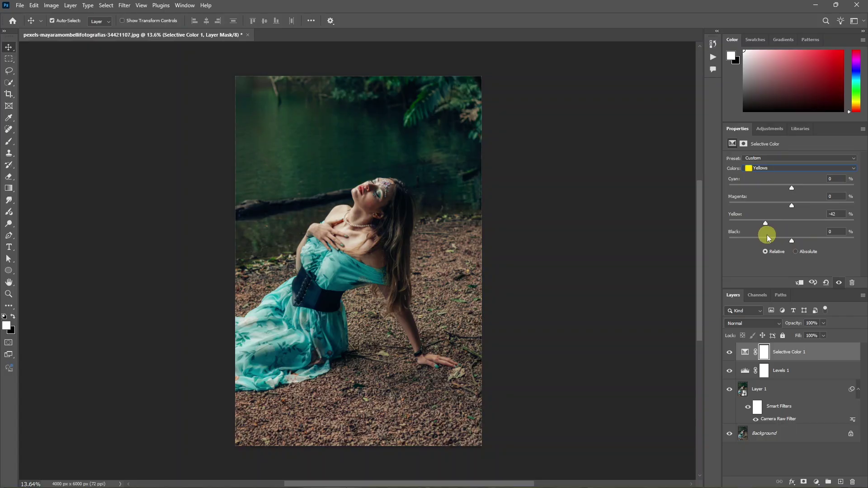
pyautogui.moveTo(787, 229)
pyautogui.mouseDown()
pyautogui.moveTo(769, 231)
pyautogui.moveTo(795, 226)
pyautogui.moveTo(779, 227)
pyautogui.mouseUp()
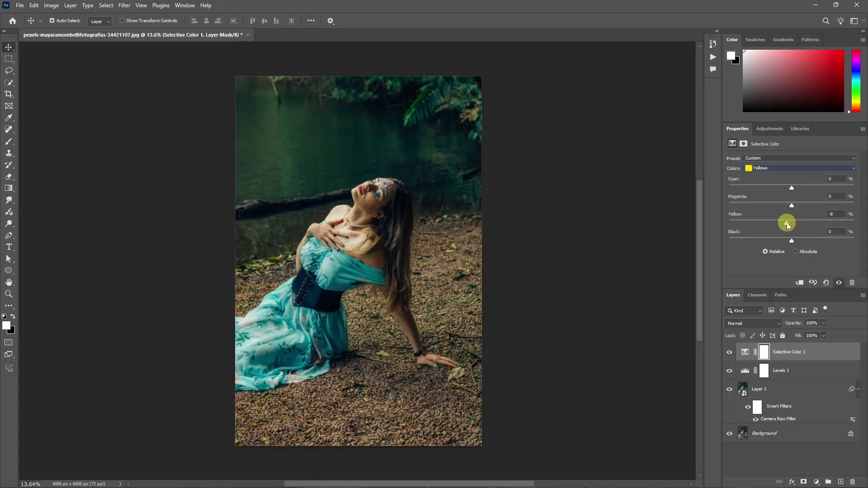
pyautogui.moveTo(785, 222); pyautogui.dragTo(779, 223)
# Step: Clip the Levels 1 and Selective Color 1 adjustment layers to Layer 1 with clipping masks
pyautogui.moveTo(783, 368)
pyautogui.mouseDown()
pyautogui.moveTo(795, 353)
pyautogui.moveTo(770, 400)
pyautogui.moveTo(813, 391)
pyautogui.moveTo(792, 369)
pyautogui.mouseUp()
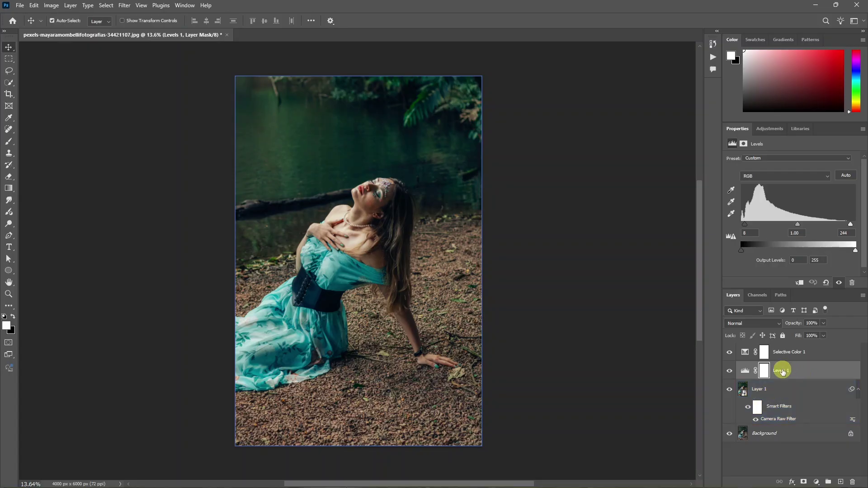
pyautogui.rightClick(782, 371)
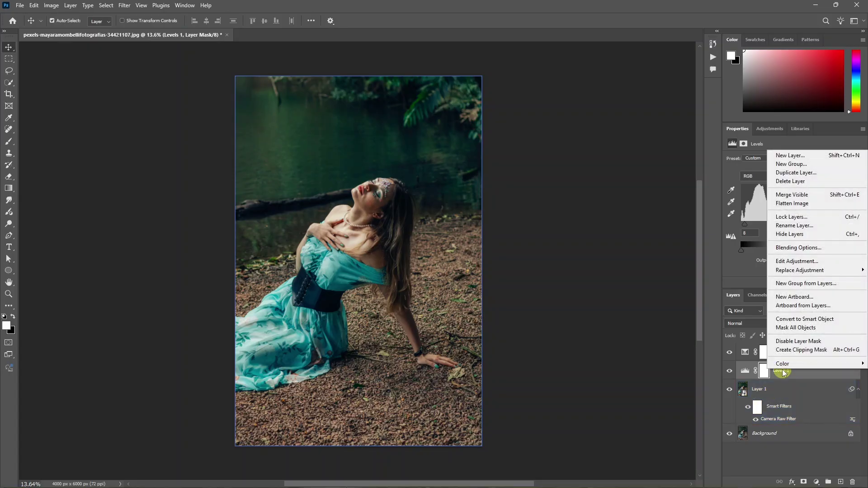
pyautogui.click(797, 350)
pyautogui.click(799, 353)
pyautogui.rightClick(798, 352)
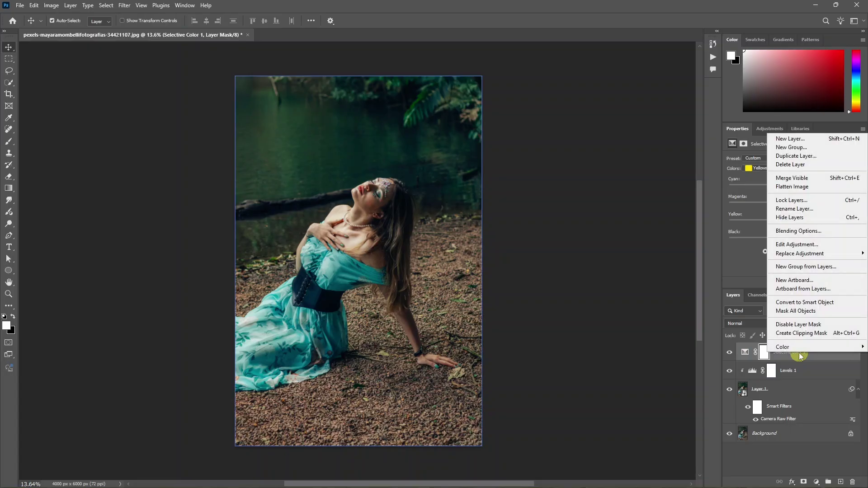
pyautogui.click(804, 333)
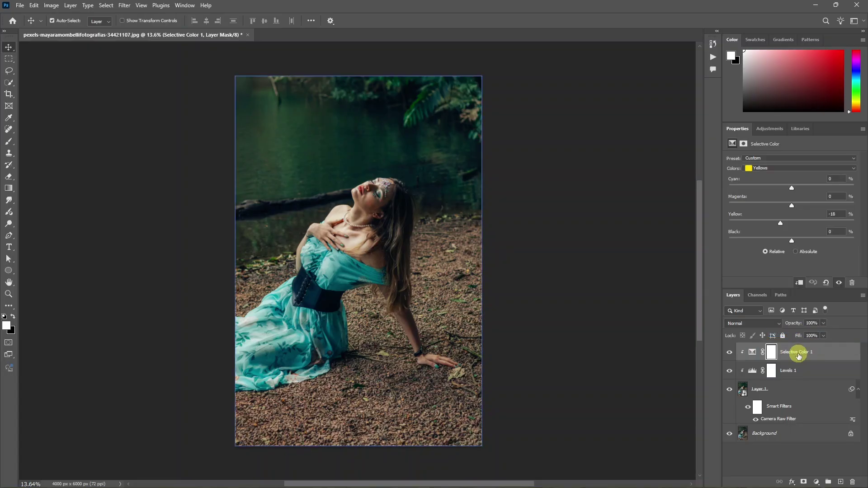
pyautogui.moveTo(745, 348)
pyautogui.mouseDown()
pyautogui.moveTo(751, 370)
pyautogui.moveTo(752, 353)
pyautogui.mouseUp()
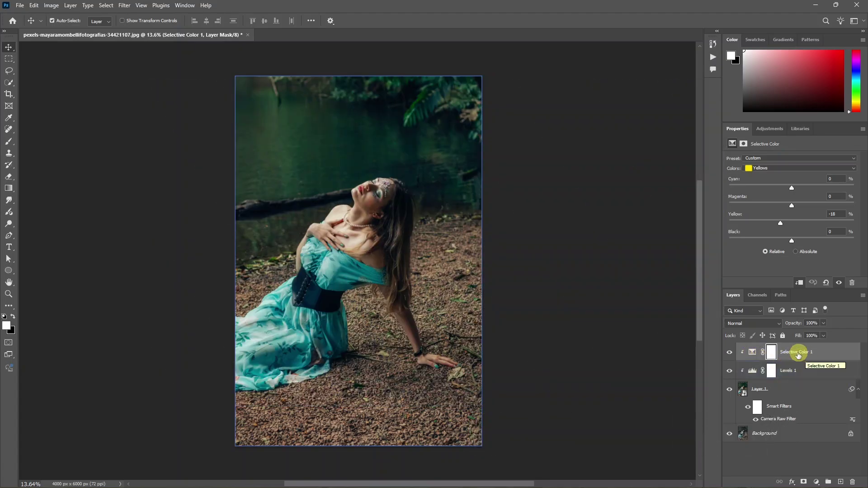
# Step: Group the Selective Color 1, Levels 1 and Layer 1 layers, check the group's contents and collapse it
pyautogui.moveTo(798, 356); pyautogui.dragTo(794, 393)
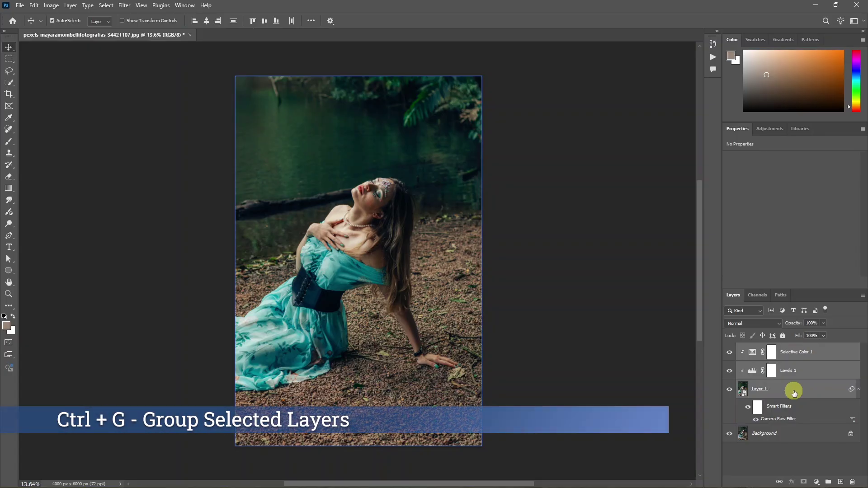
pyautogui.hotkey('ctrl', 'g')
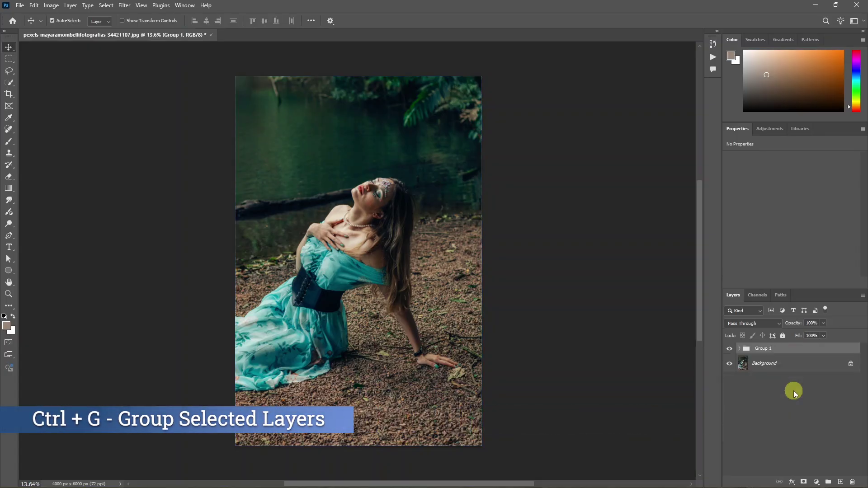
pyautogui.click(739, 349)
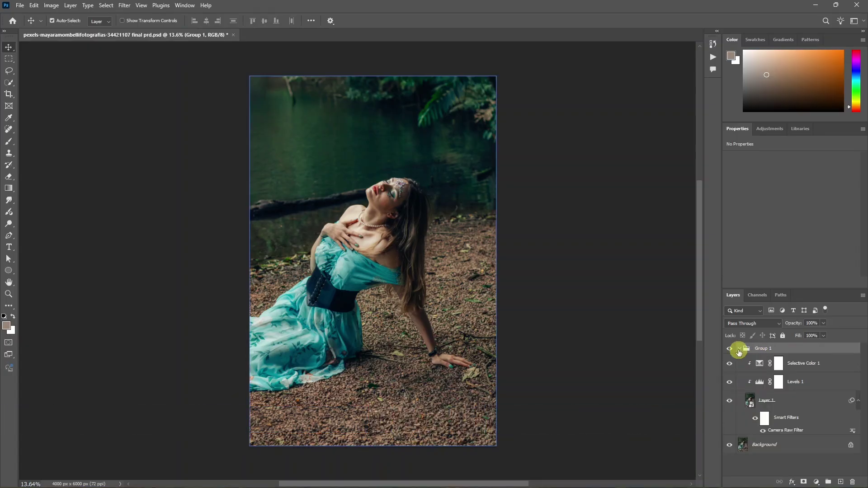
pyautogui.click(739, 349)
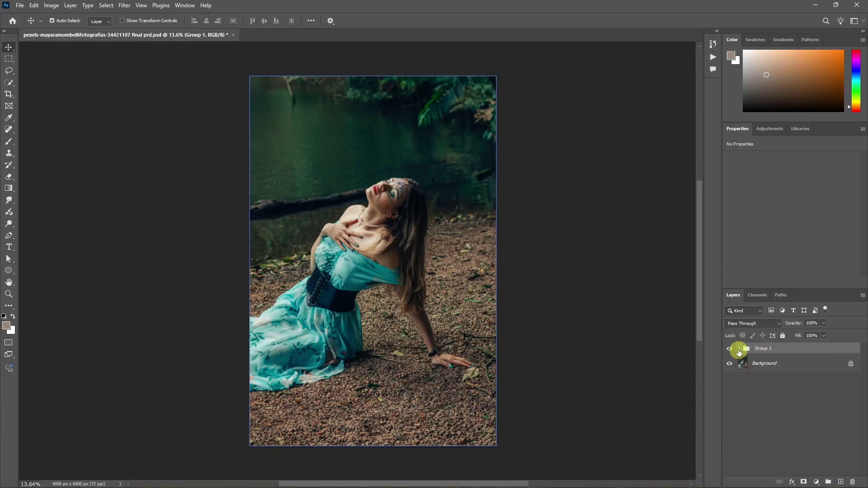
# Step: Compare the image with and without the grouped color grade
pyautogui.click(735, 351)
pyautogui.click(735, 350)
pyautogui.click(735, 351)
pyautogui.click(735, 350)
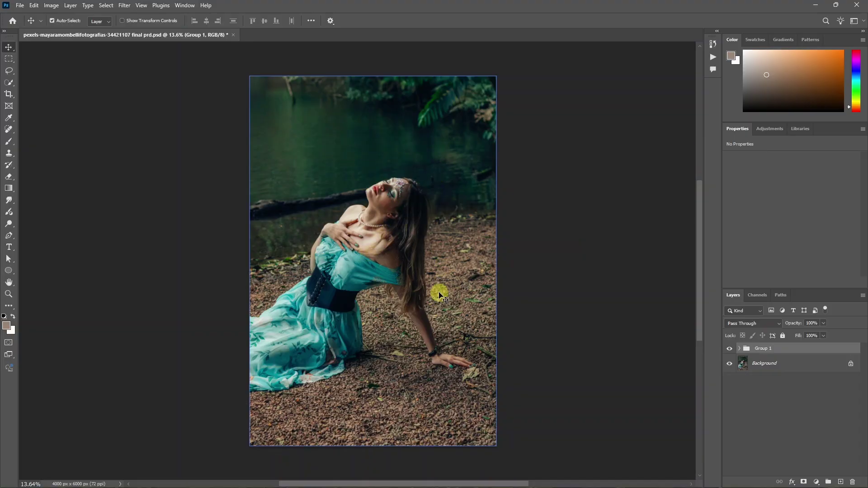
# Step: Reopen Layer 1's Camera Raw smart filter, create a Subject mask and invert it to cover the background
pyautogui.click(739, 349)
pyautogui.click(774, 402)
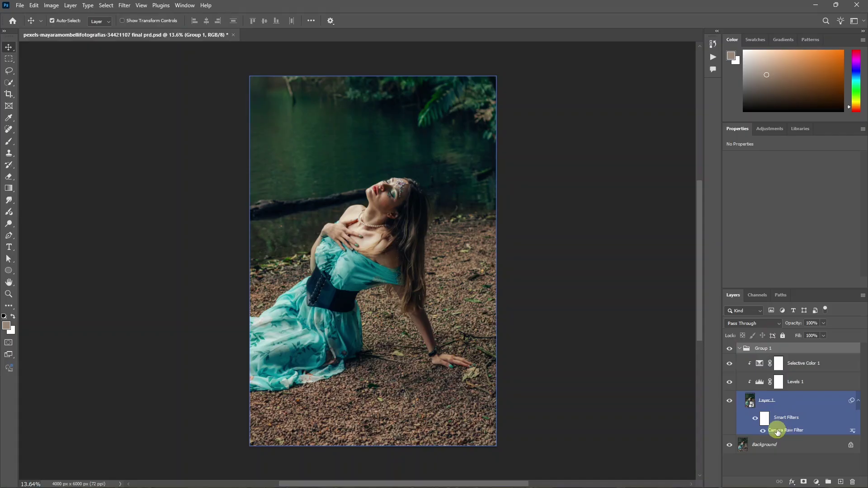
pyautogui.doubleClick(785, 431)
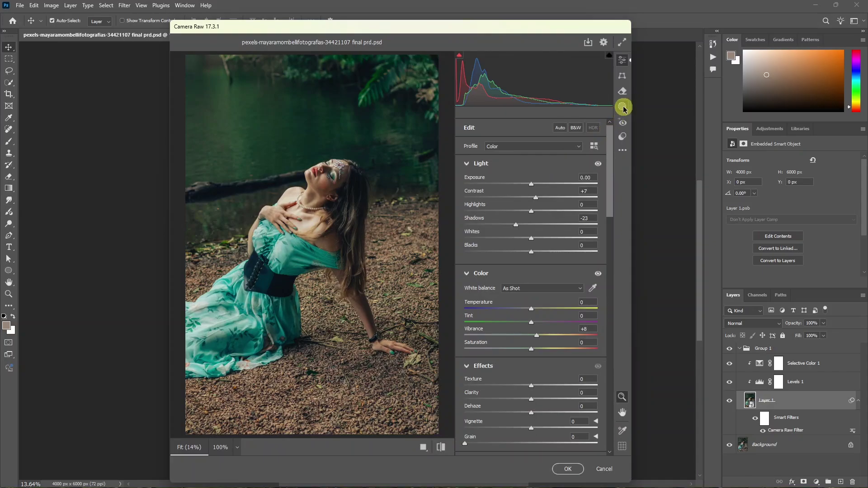
pyautogui.click(623, 107)
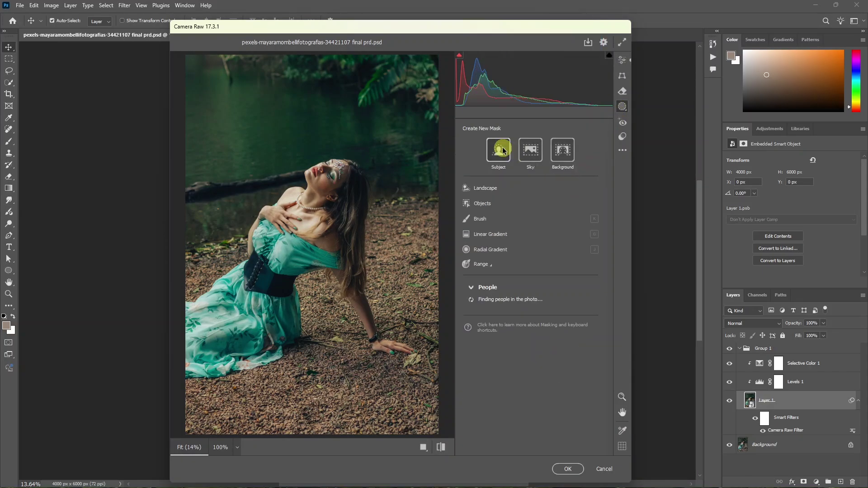
pyautogui.click(499, 152)
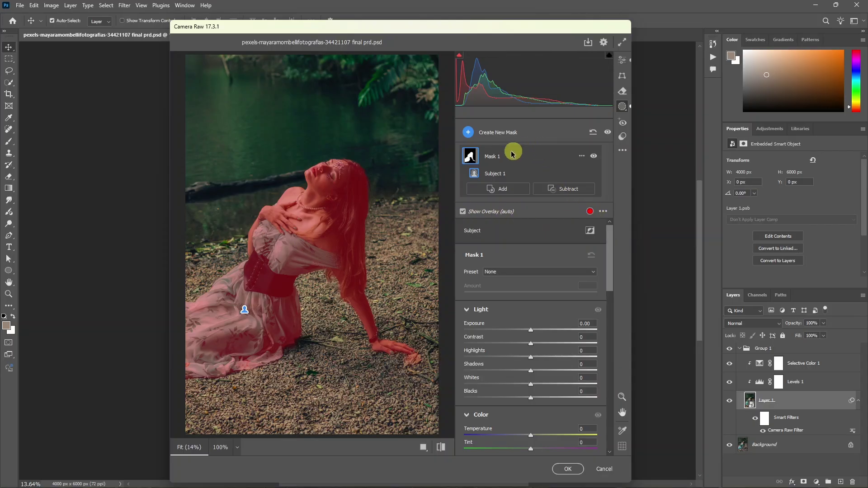
pyautogui.click(581, 157)
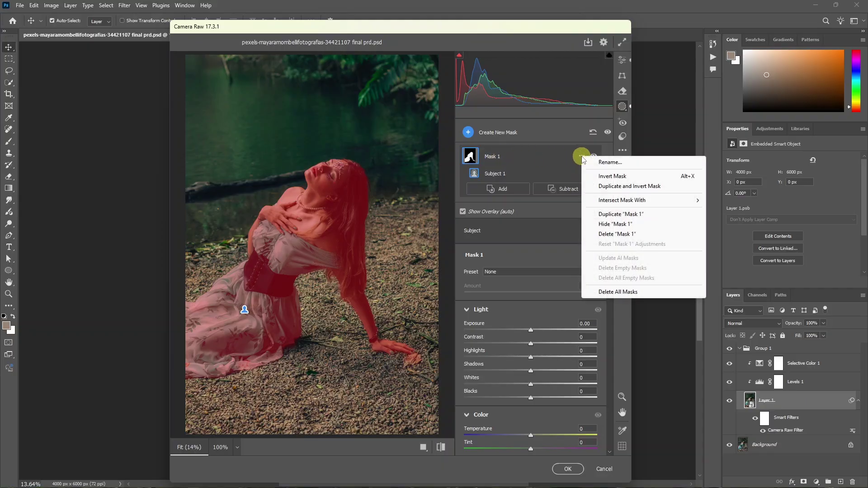
pyautogui.click(627, 179)
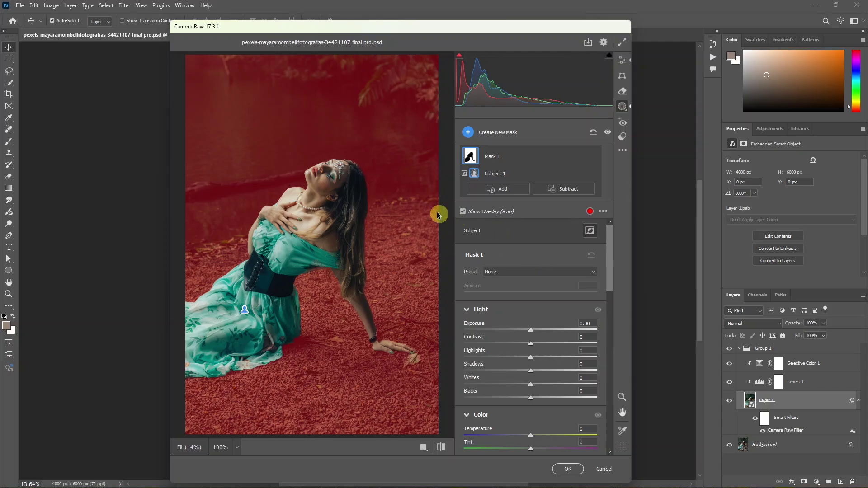
# Step: Tint the inverted mask with a blue of hue 240 and saturation 60, trying cyan and weaker tints
pyautogui.scroll(-5, 589, 298)
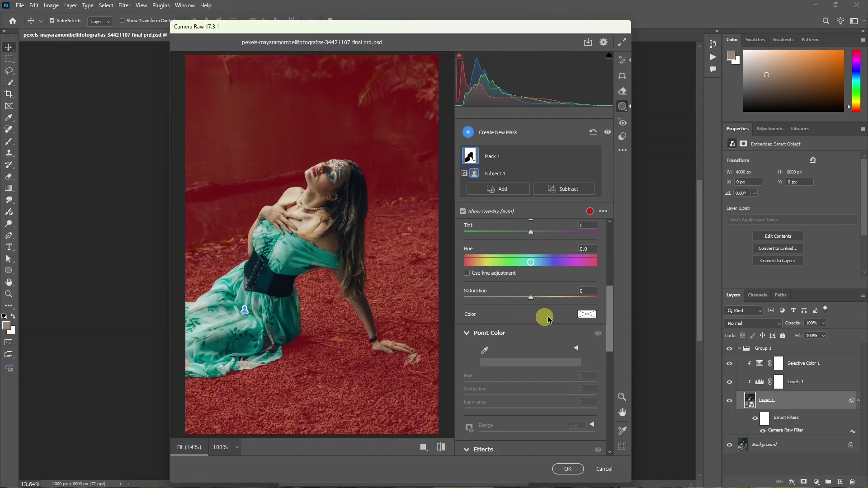
pyautogui.click(588, 315)
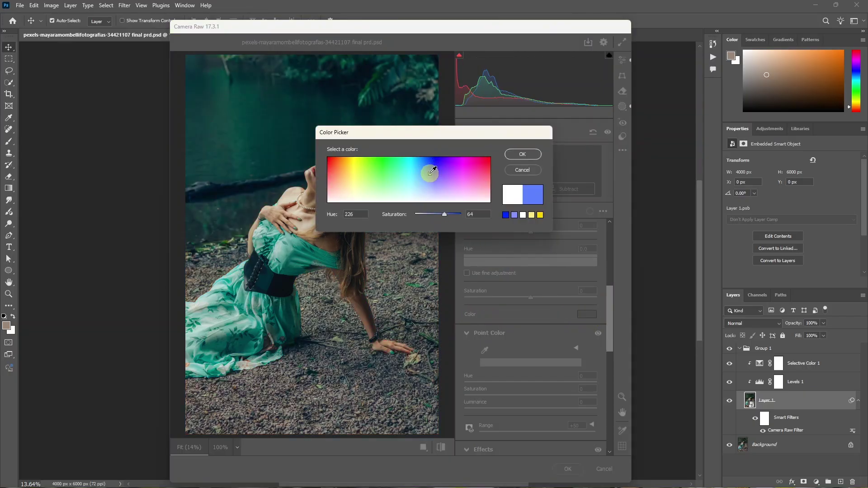
pyautogui.moveTo(431, 173); pyautogui.dragTo(410, 171)
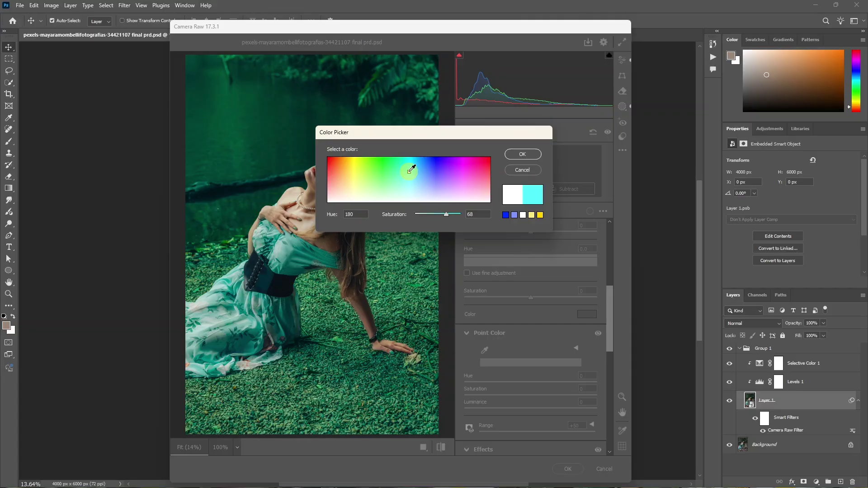
pyautogui.moveTo(412, 171)
pyautogui.mouseDown()
pyautogui.moveTo(438, 163)
pyautogui.moveTo(439, 181)
pyautogui.moveTo(436, 172)
pyautogui.mouseUp()
pyautogui.click(451, 216)
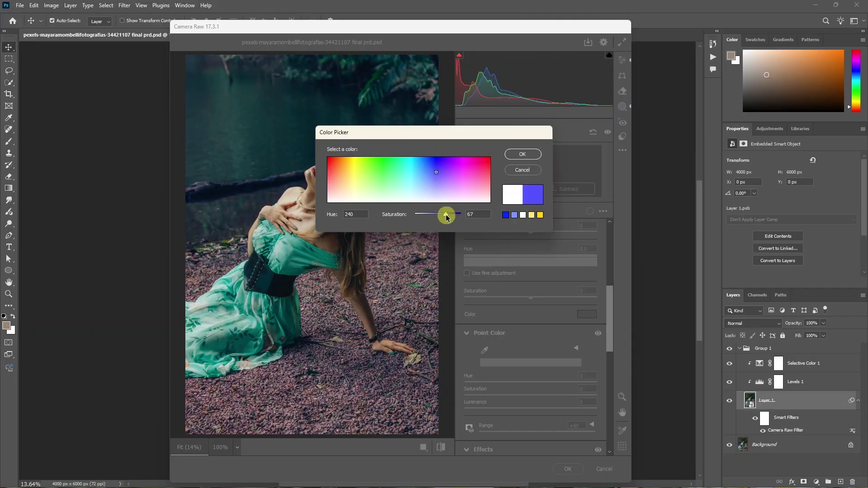
pyautogui.moveTo(446, 218)
pyautogui.mouseDown()
pyautogui.moveTo(465, 215)
pyautogui.moveTo(425, 215)
pyautogui.mouseUp()
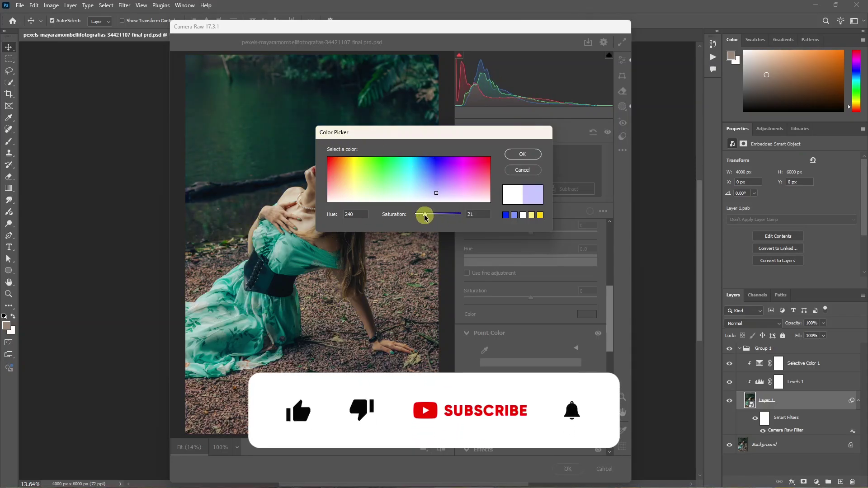
pyautogui.moveTo(425, 218)
pyautogui.mouseDown()
pyautogui.moveTo(451, 214)
pyautogui.moveTo(411, 217)
pyautogui.moveTo(444, 215)
pyautogui.mouseUp()
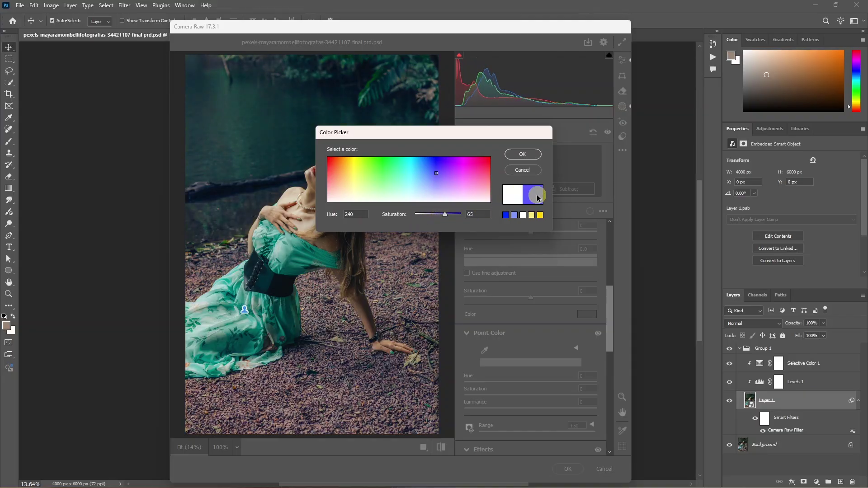
pyautogui.moveTo(445, 217)
pyautogui.mouseDown()
pyautogui.moveTo(434, 217)
pyautogui.moveTo(442, 217)
pyautogui.mouseUp()
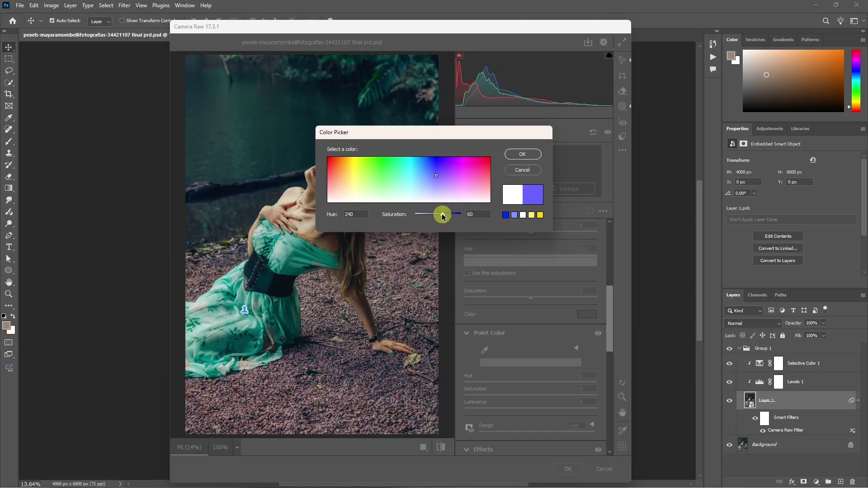
pyautogui.click(519, 153)
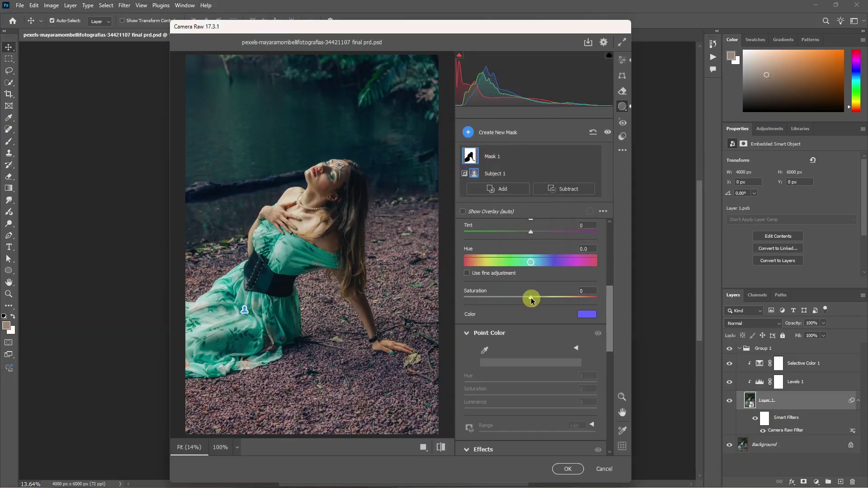
# Step: Set the background mask's Saturation to -31, compare the result with the default settings, and apply the filter
pyautogui.moveTo(525, 300); pyautogui.dragTo(501, 299)
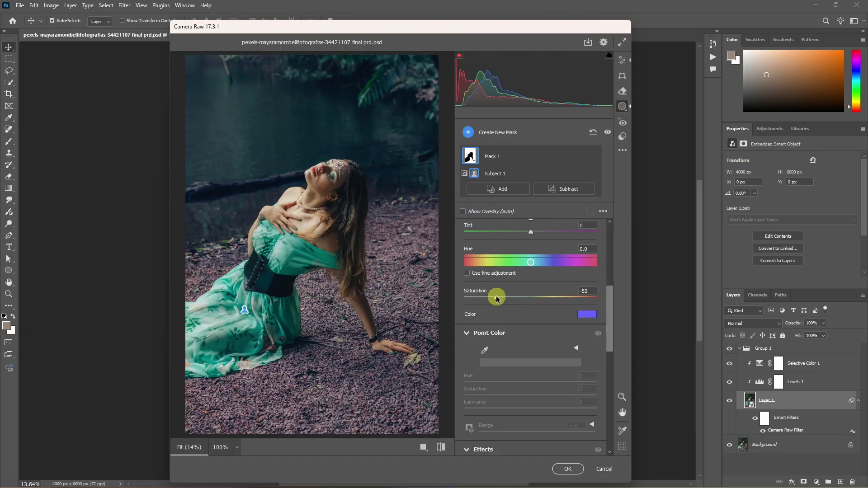
pyautogui.moveTo(497, 300); pyautogui.dragTo(533, 292)
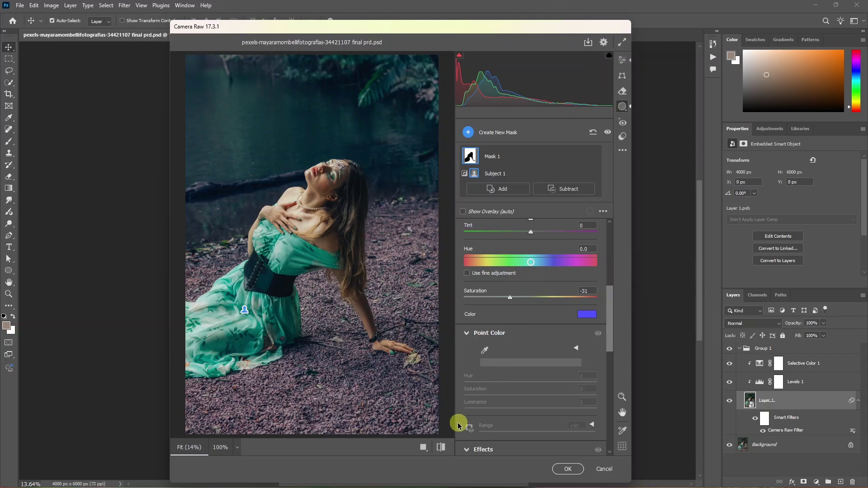
pyautogui.click(441, 447)
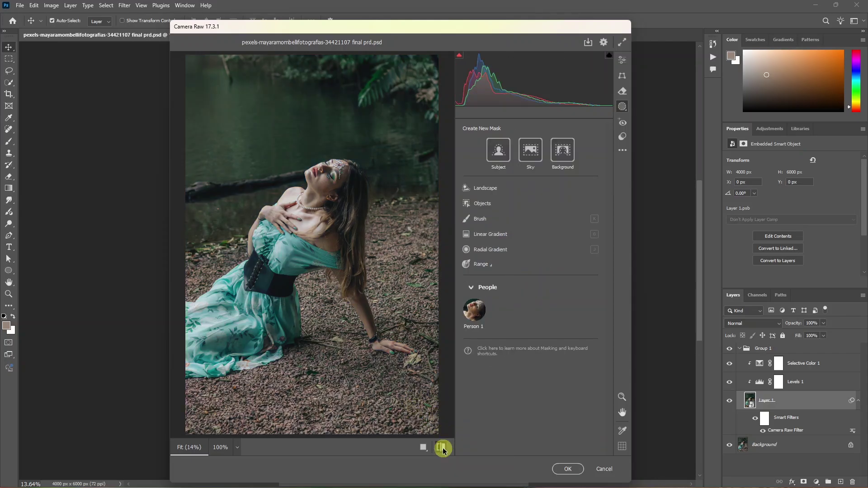
pyautogui.click(441, 447)
pyautogui.click(441, 448)
pyautogui.click(442, 447)
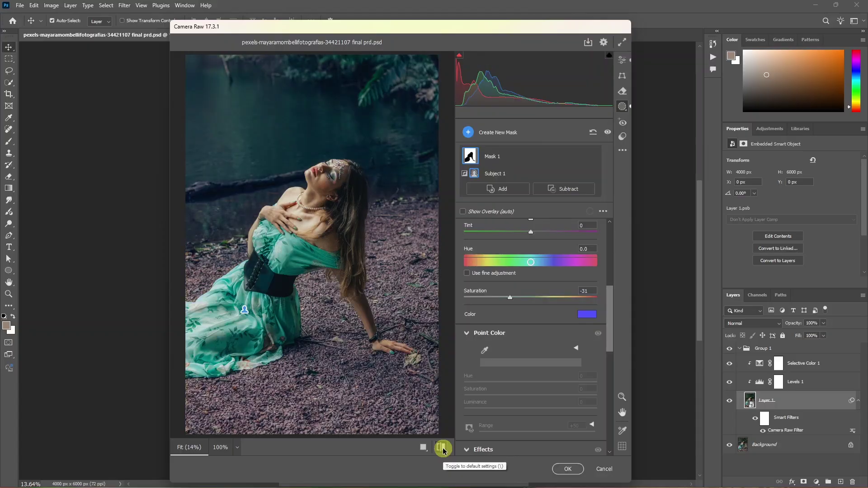
pyautogui.click(567, 469)
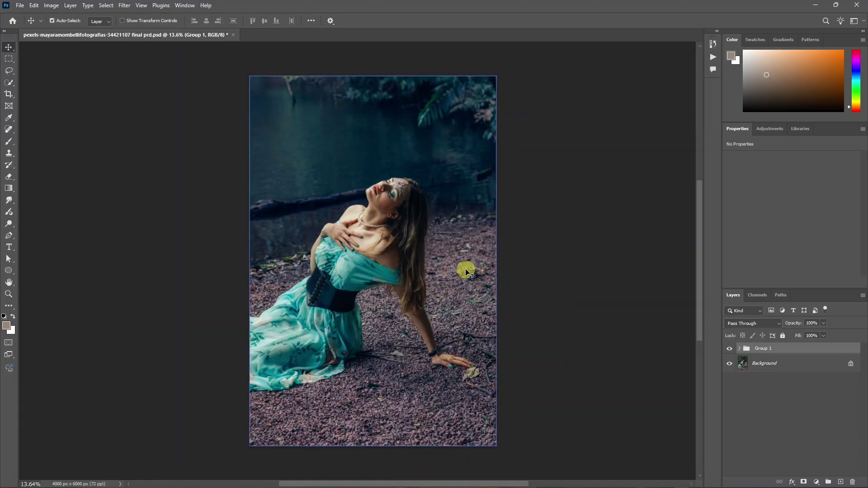
# Step: Switch to the second portrait of the standing woman, duplicate its Background layer and convert the copy to a smart object
pyautogui.hotkey('alt', 'Tab')
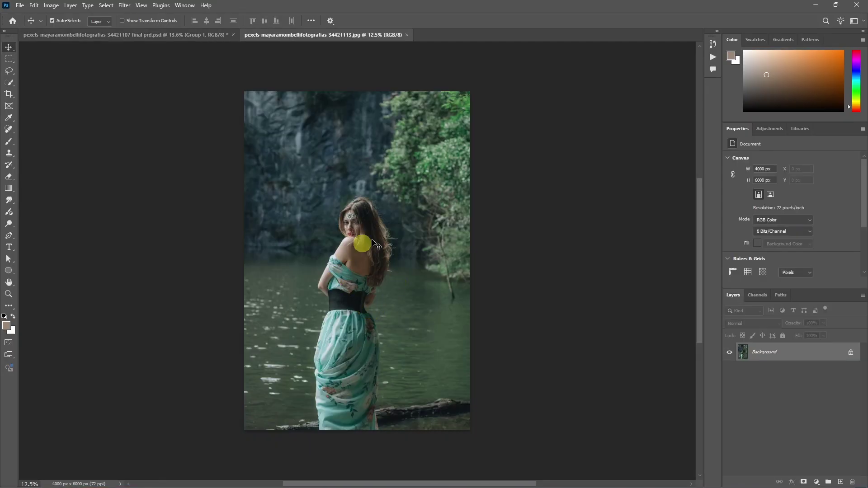
pyautogui.hotkey('ctrl', 'j')
pyautogui.rightClick(776, 354)
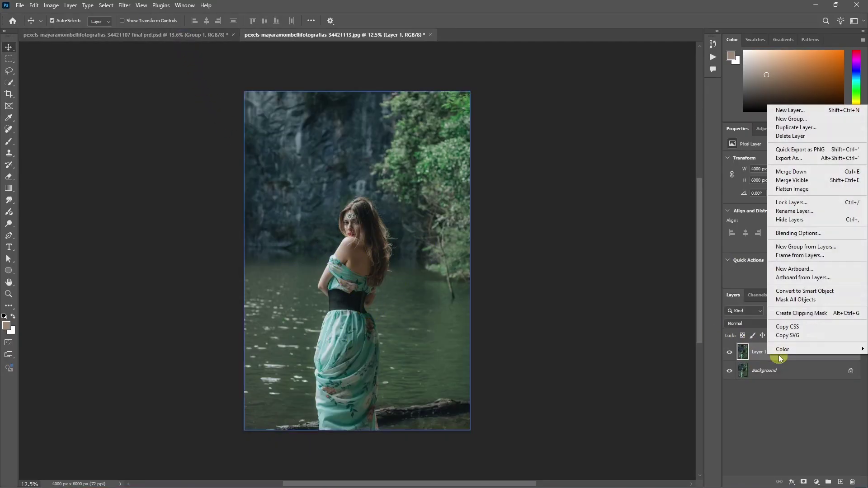
pyautogui.click(800, 291)
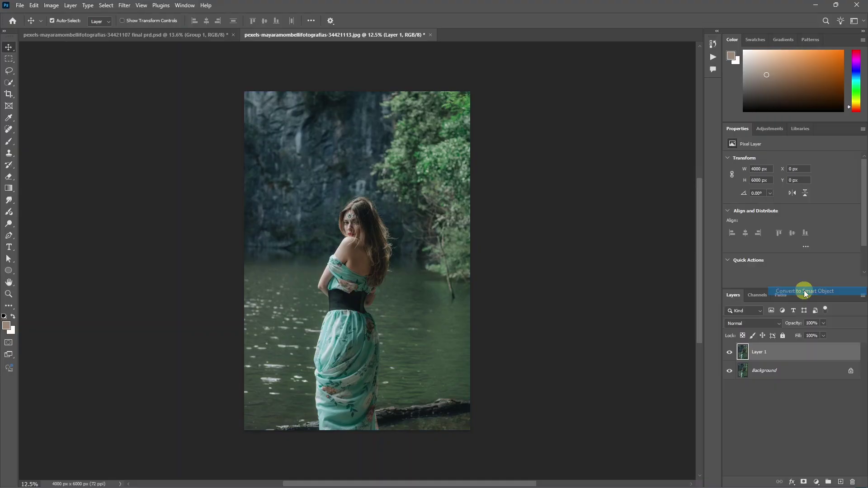
# Step: Open the Camera Raw Filter on the second portrait's smart object and apply the previous settings
pyautogui.click(119, 6)
pyautogui.click(129, 17)
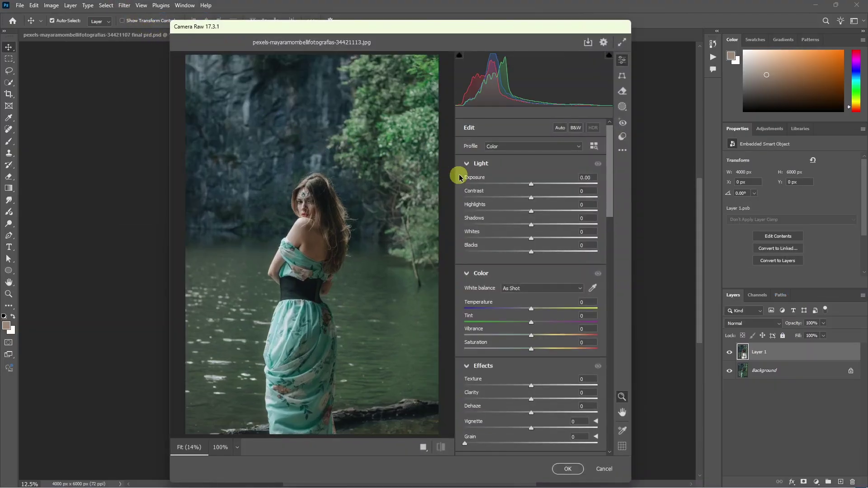
pyautogui.click(623, 150)
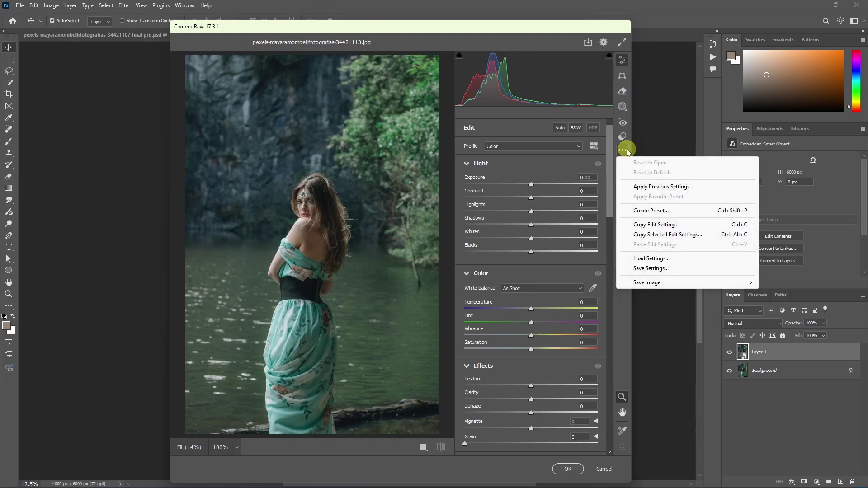
pyautogui.click(652, 187)
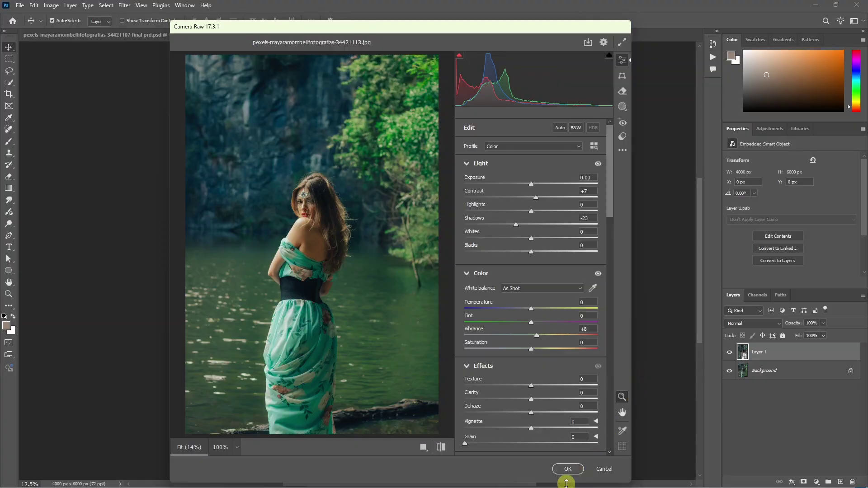
# Step: Apply the Camera Raw grade, and copy the Selective Color and Levels adjustment layers from the first portrait into the second
pyautogui.click(568, 469)
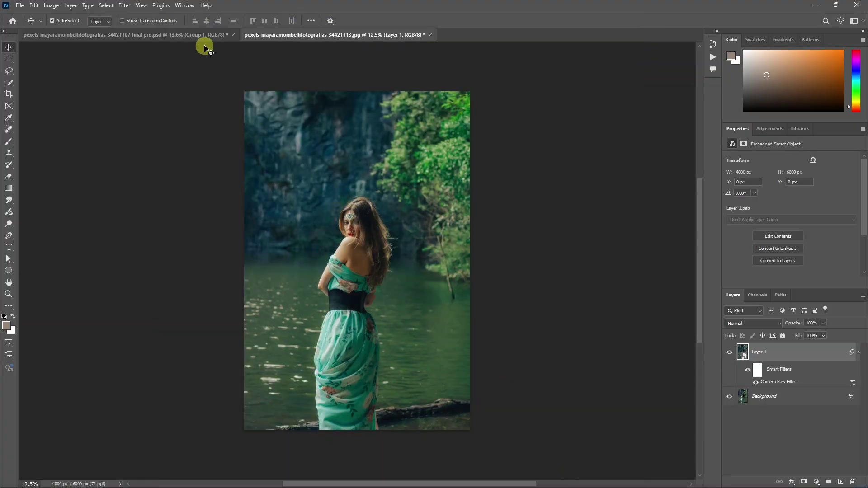
pyautogui.click(191, 36)
pyautogui.click(823, 388)
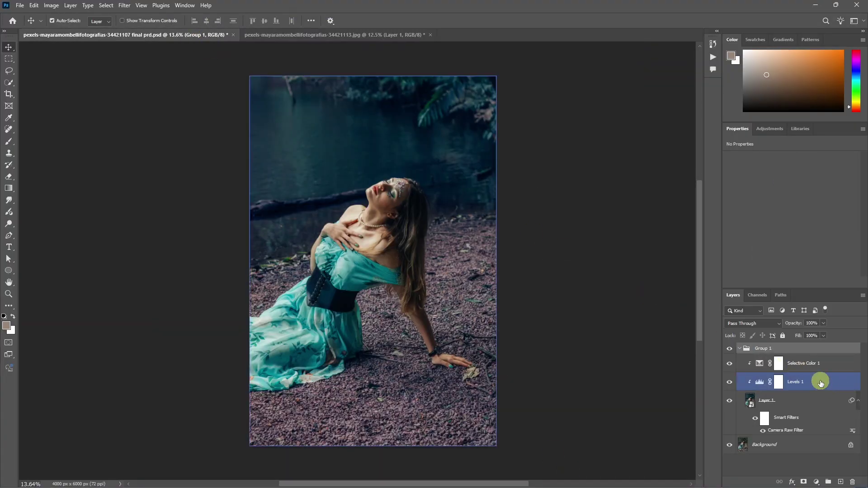
pyautogui.click(809, 363)
pyautogui.keyDown('shift'); pyautogui.click(810, 381); pyautogui.keyUp('shift')
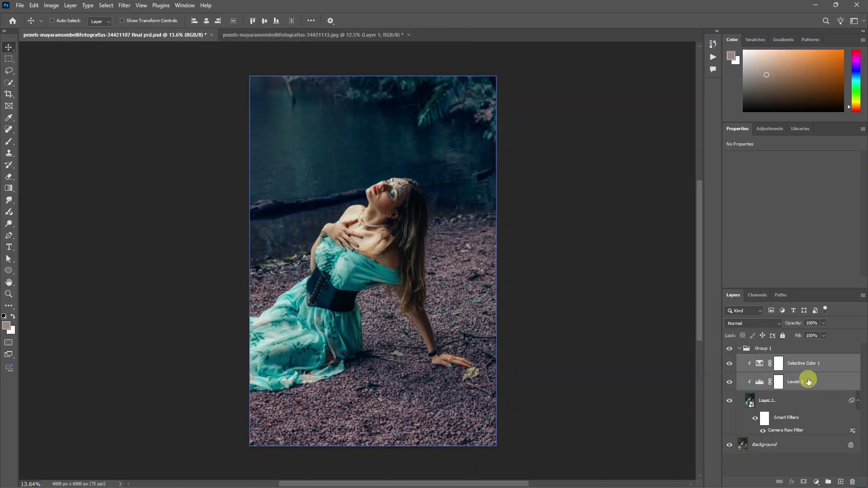
pyautogui.press('ctrl')
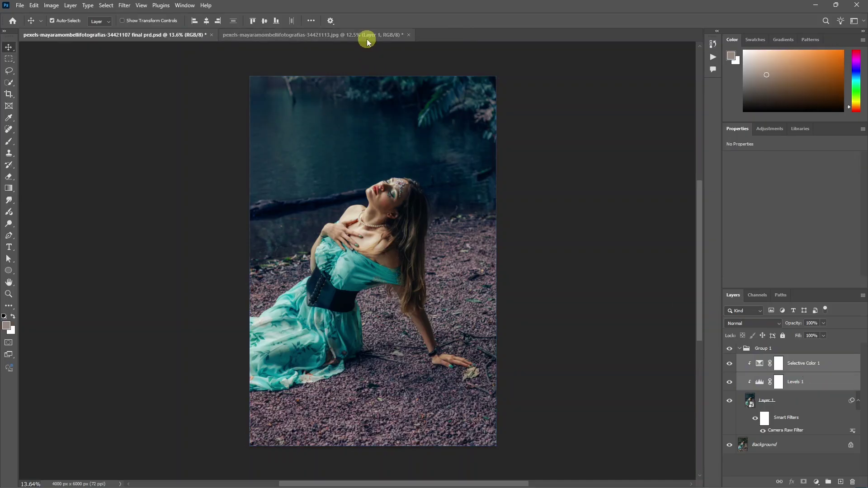
pyautogui.moveTo(368, 39); pyautogui.dragTo(476, 202)
# Step: Clip the copied adjustments to the smart object and group them with it, toggling the group's visibility to compare before and after
pyautogui.rightClick(797, 345)
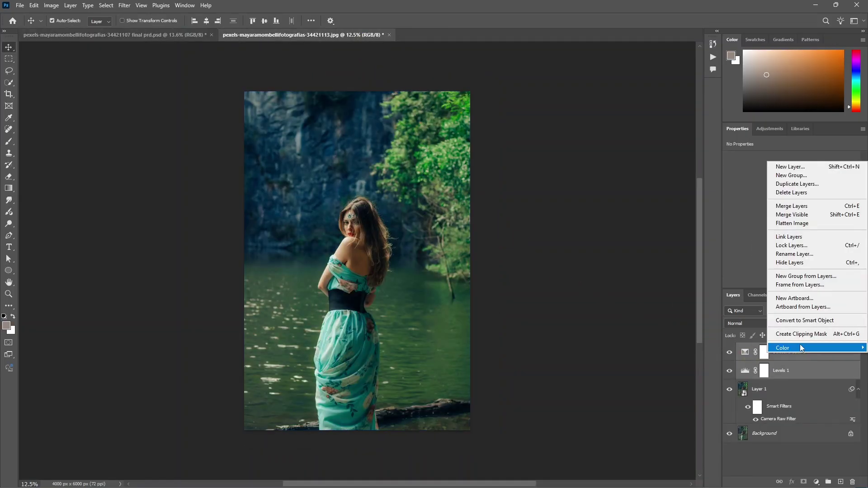
pyautogui.click(809, 334)
pyautogui.hotkey('ctrl', 'g')
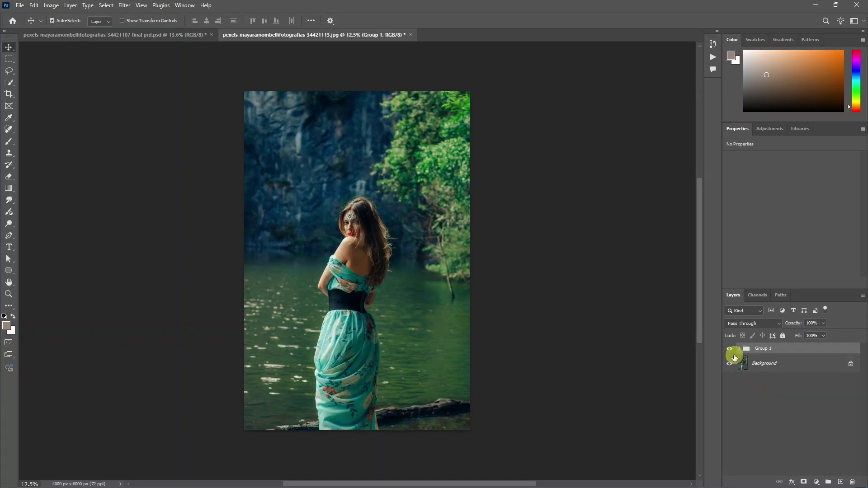
pyautogui.click(729, 349)
pyautogui.click(729, 350)
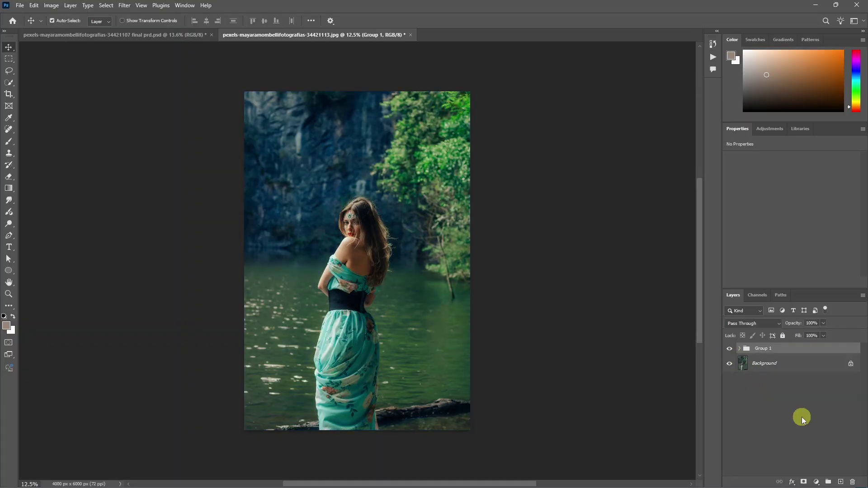